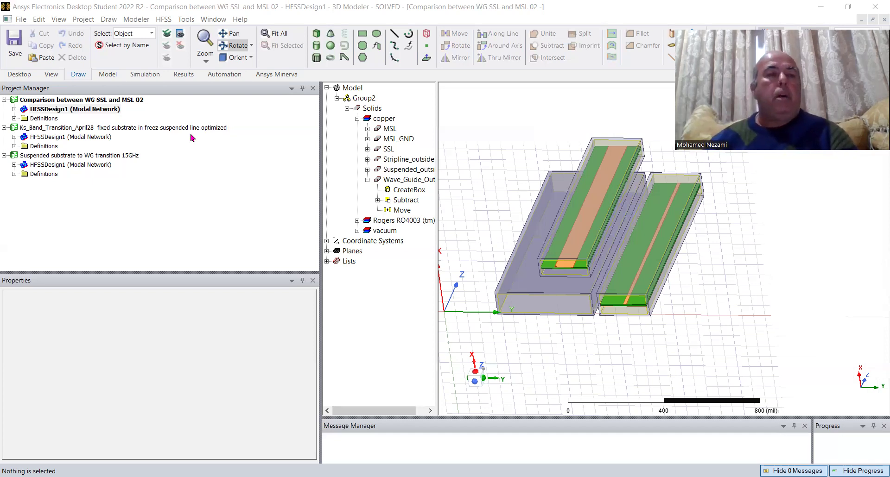
- Open HFSSDesign1 of the Ks_Band_Transition_April28 project and view the transition model from the bottom (+Z)
{"action": "double_click", "coordinate": [48, 138]}
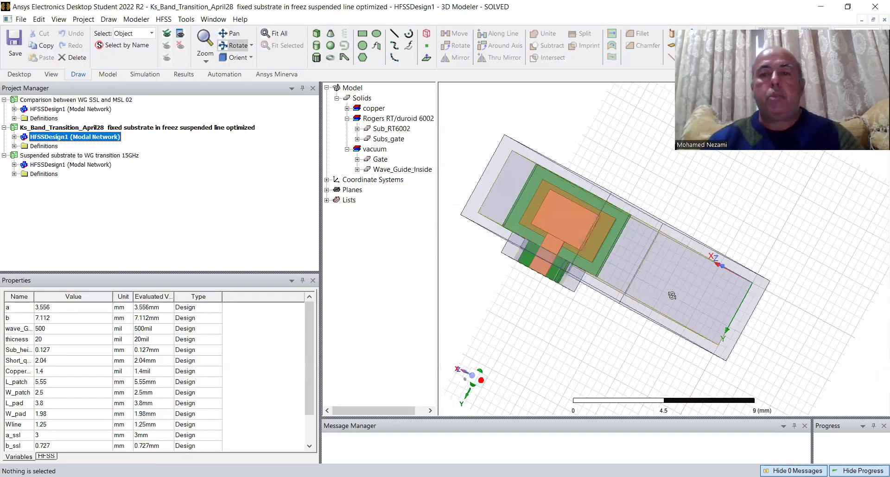
{"action": "left_click_drag", "start_coordinate": [682, 297], "coordinate": [616, 221]}
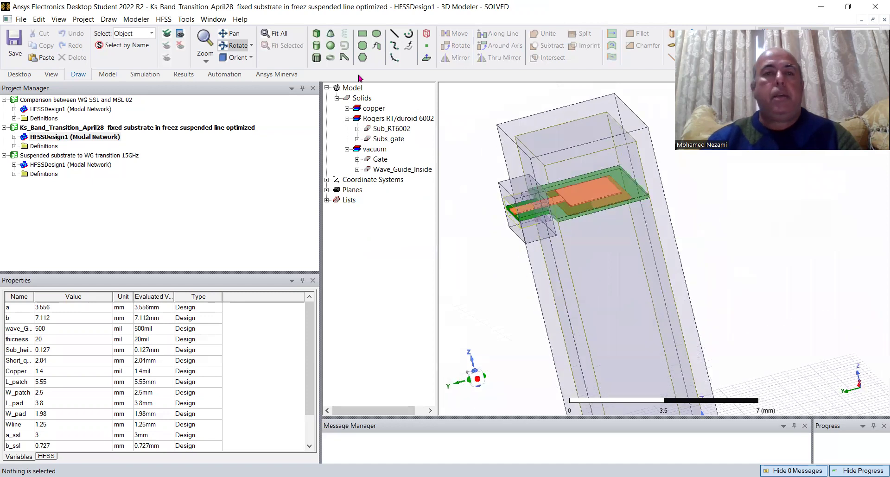
{"action": "left_click", "coordinate": [251, 57]}
{"action": "left_click", "coordinate": [237, 108]}
{"action": "scroll", "coordinate": [598, 260], "scroll_direction": "up", "scroll_amount": 3}
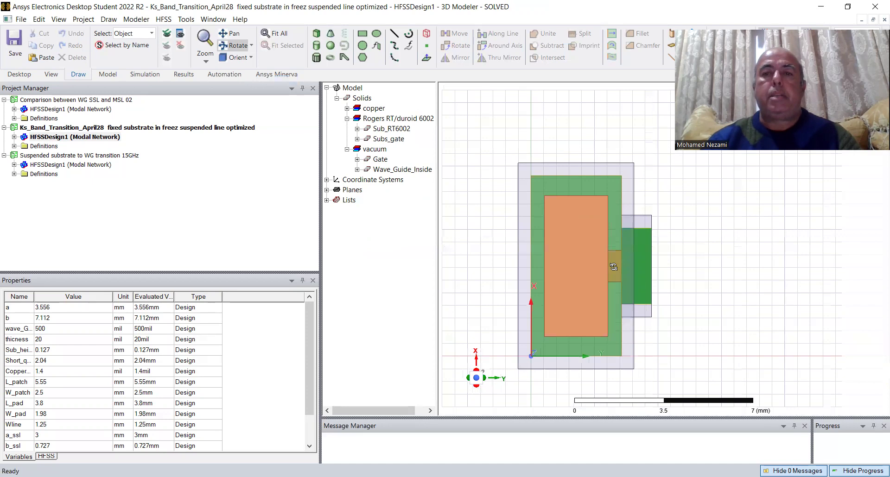
- View the transition model from the left (+Y) to examine the substrate inside the gate opening
{"action": "left_click", "coordinate": [251, 58]}
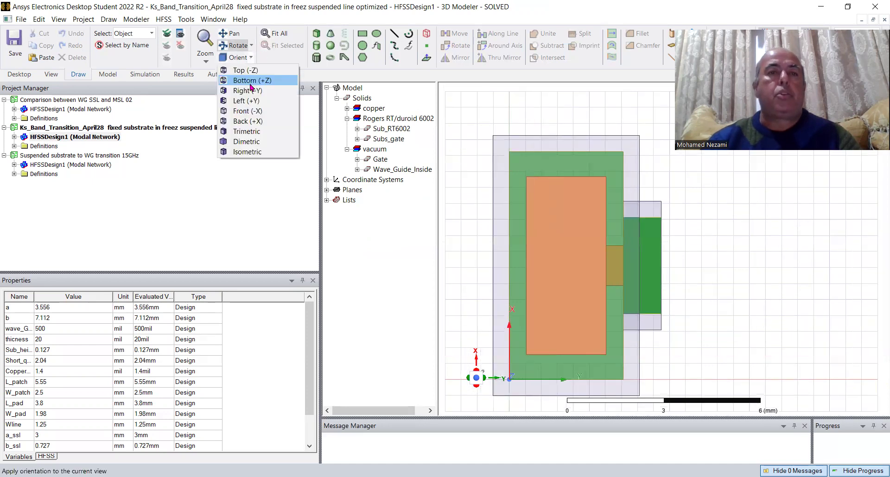
{"action": "left_click", "coordinate": [247, 103]}
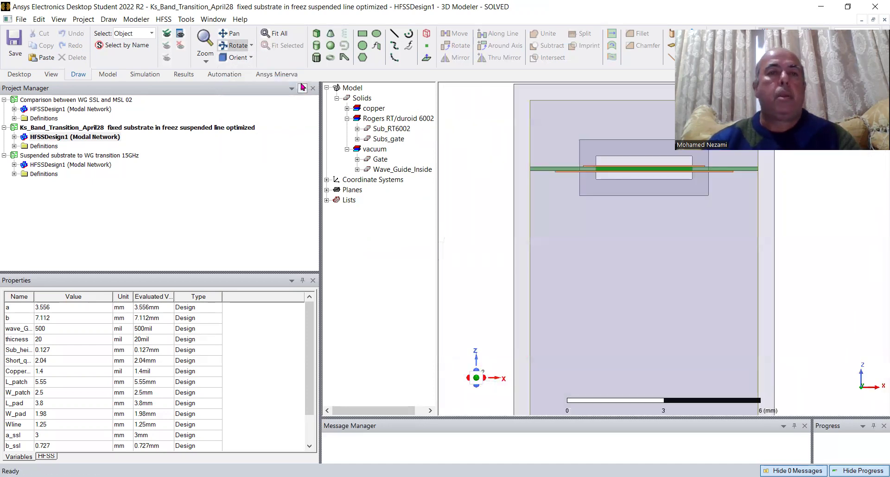
{"action": "left_click", "coordinate": [251, 59]}
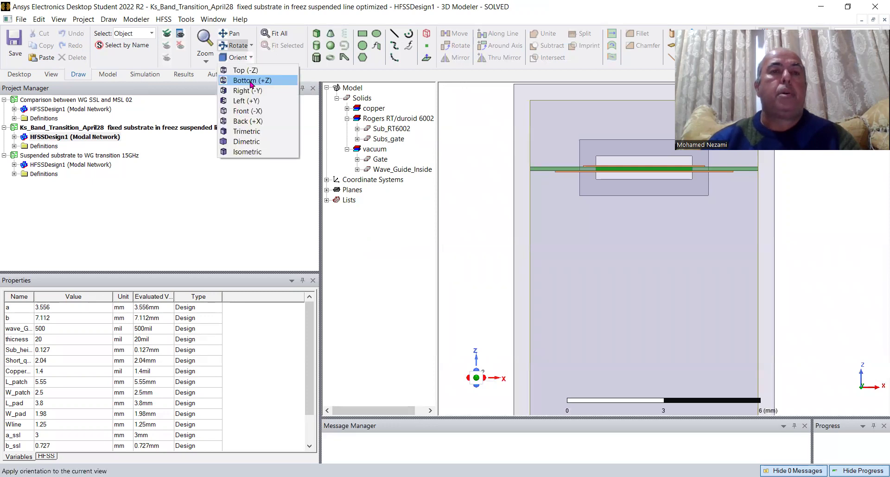
{"action": "left_click", "coordinate": [249, 102]}
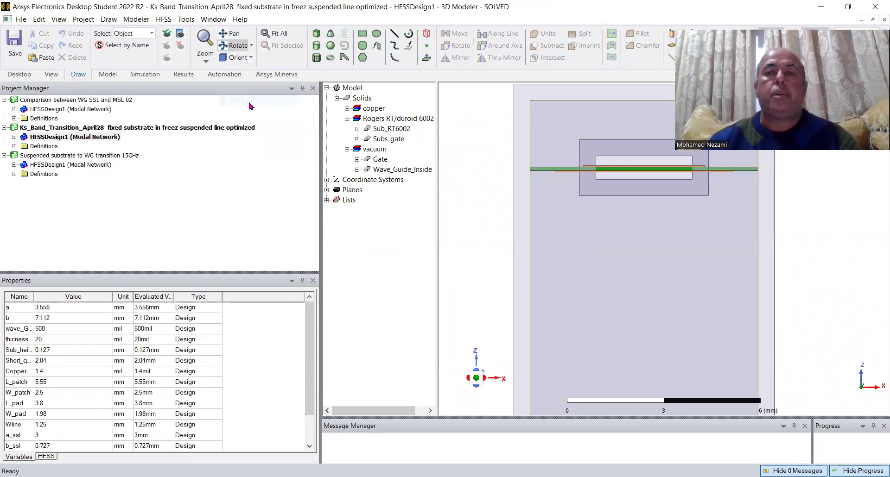
- Compare the patches in the bottom (+Z) and top (-Z) views, ending in an angled 3D view
{"action": "left_click", "coordinate": [251, 58]}
{"action": "left_click", "coordinate": [251, 92]}
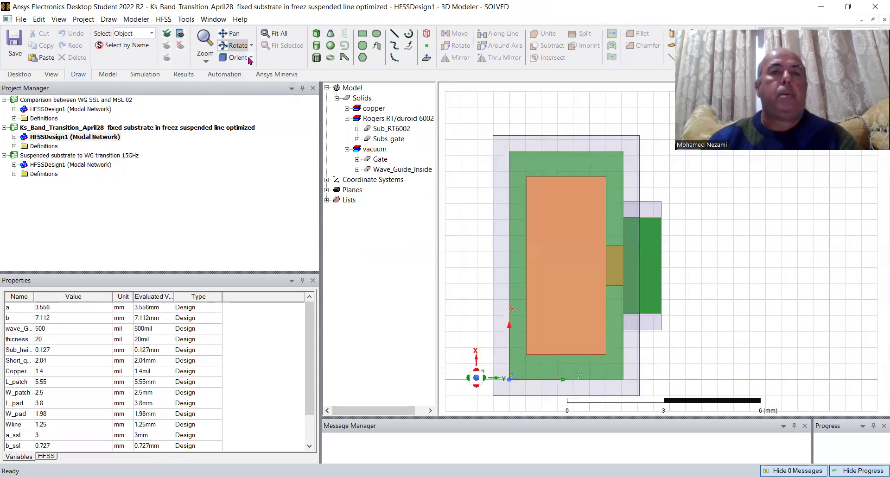
{"action": "left_click", "coordinate": [250, 59]}
{"action": "left_click", "coordinate": [250, 71]}
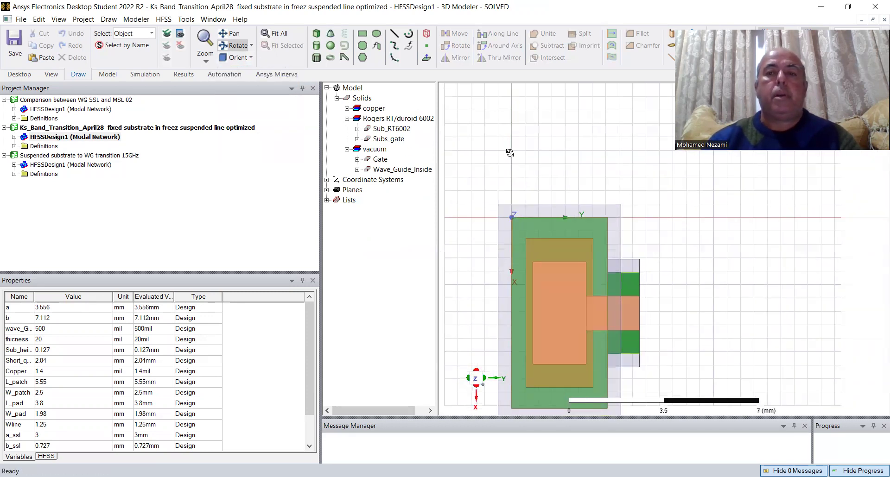
{"action": "left_click_drag", "start_coordinate": [630, 323], "coordinate": [545, 232]}
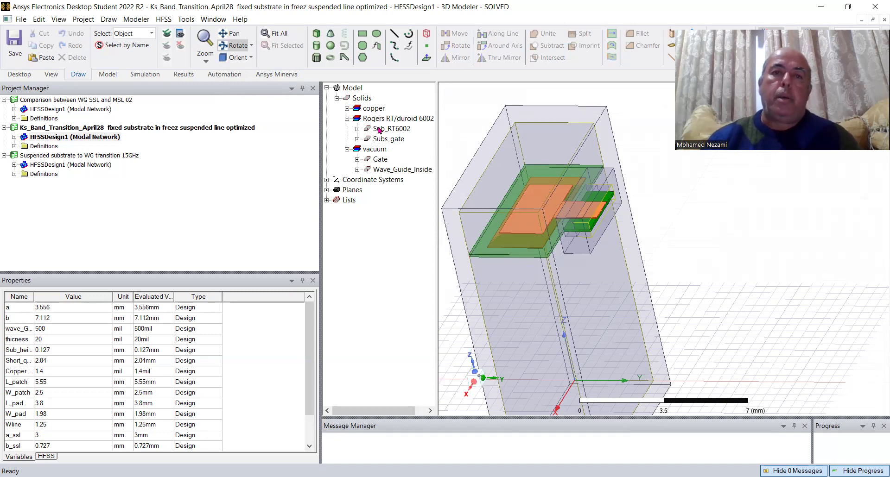
- List the copper solids and highlight Gate_Metal, Patch_feed, Patch_Matching and Patch_probe one after another in the model
{"action": "left_click", "coordinate": [347, 108]}
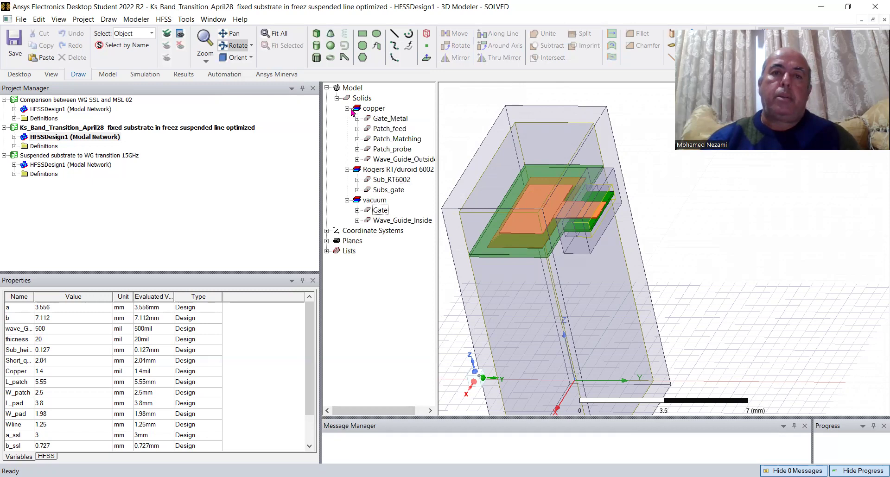
{"action": "left_click", "coordinate": [394, 118]}
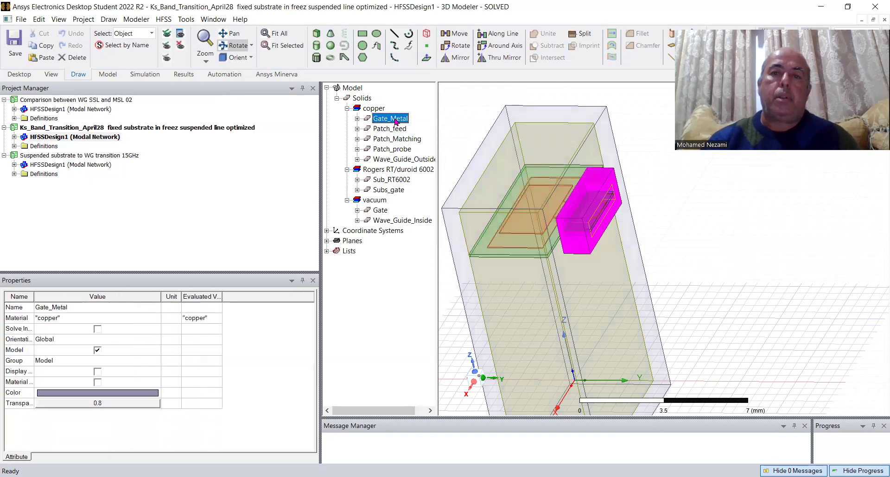
{"action": "left_click", "coordinate": [396, 129]}
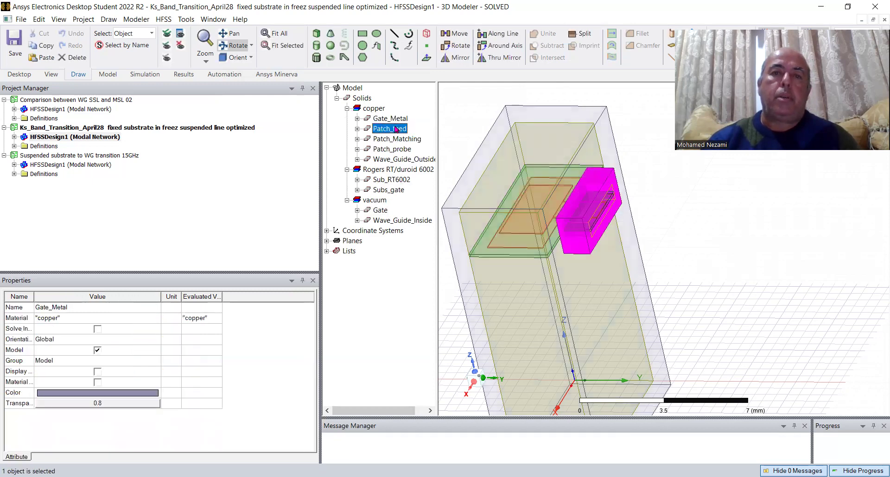
{"action": "left_click", "coordinate": [392, 151]}
{"action": "left_click", "coordinate": [399, 140]}
{"action": "left_click", "coordinate": [395, 149]}
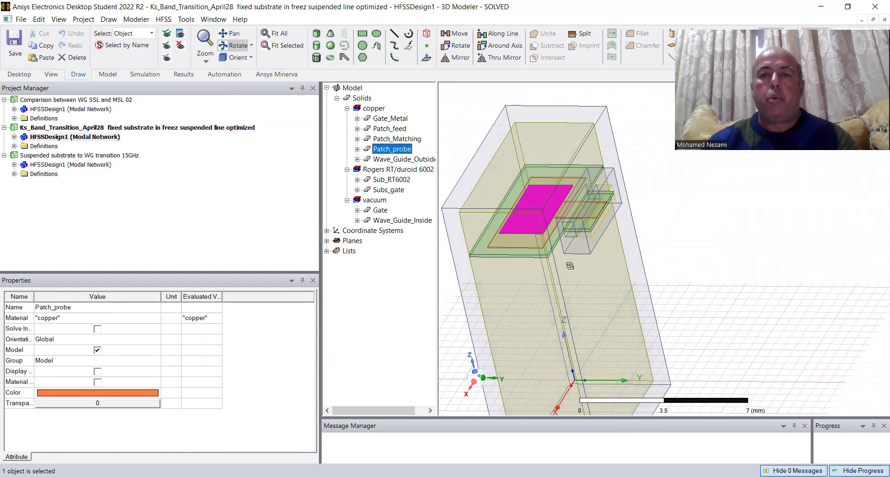
- Highlight Patch_feed and the Sub_RT6002 substrate to examine their placement in the waveguide, and clear the selection
{"action": "left_click_drag", "start_coordinate": [569, 265], "coordinate": [583, 269]}
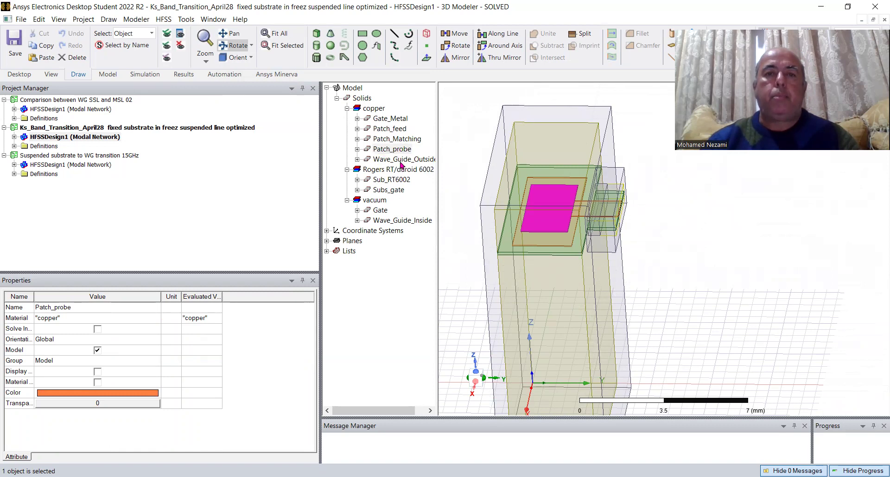
{"action": "left_click", "coordinate": [375, 120]}
{"action": "left_click", "coordinate": [381, 130]}
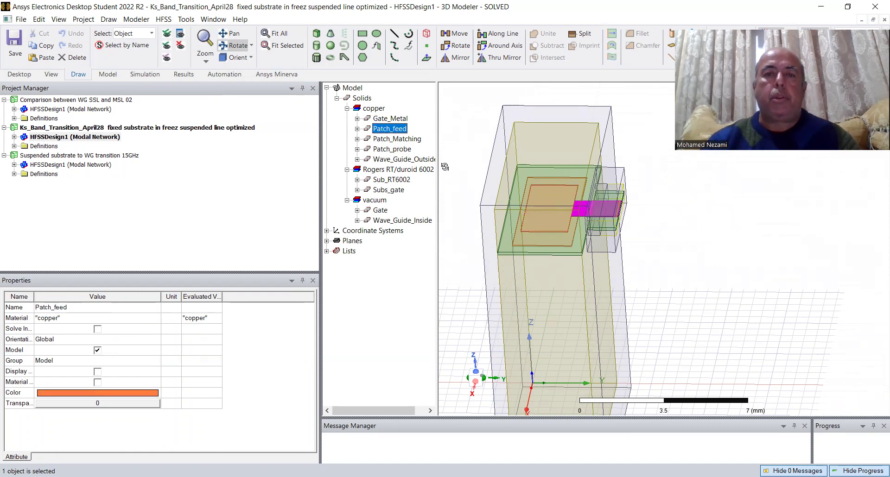
{"action": "left_click_drag", "start_coordinate": [580, 266], "coordinate": [575, 259]}
{"action": "left_click", "coordinate": [391, 180]}
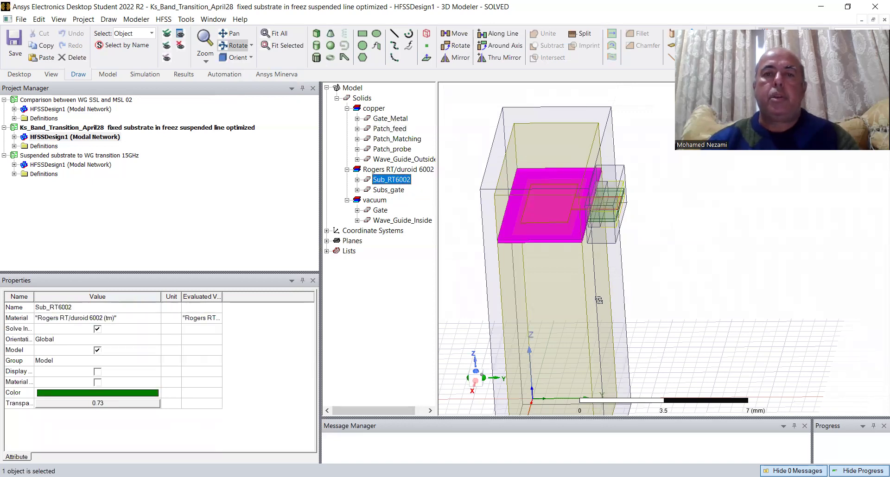
{"action": "left_click_drag", "start_coordinate": [599, 301], "coordinate": [629, 189]}
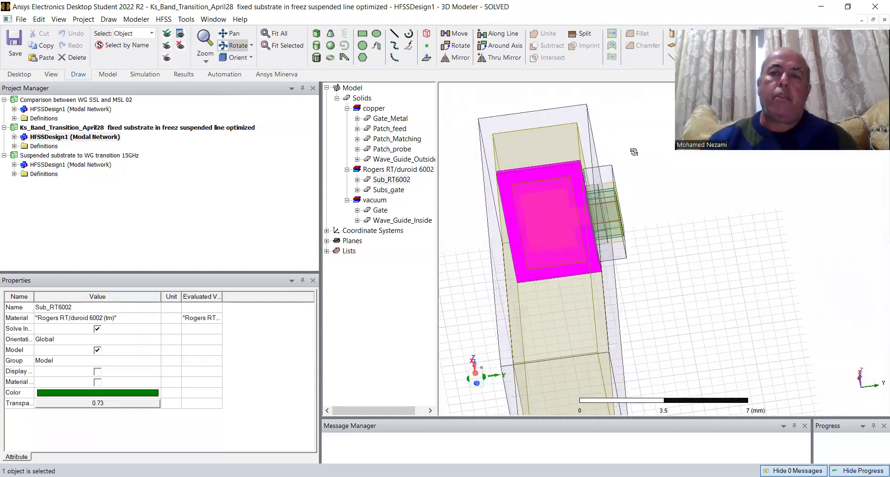
{"action": "left_click", "coordinate": [651, 183]}
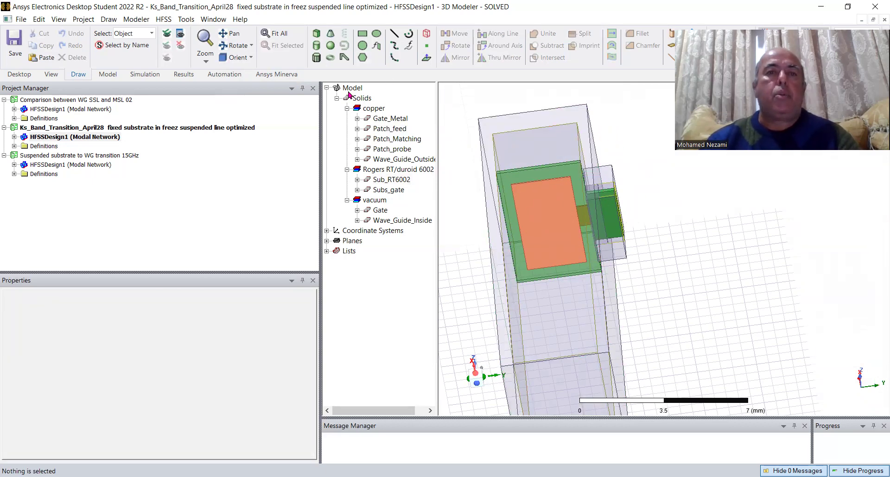
- Inspect both sides of the substrate to examine the patches and the feed line passing through the gate
{"action": "left_click", "coordinate": [236, 45]}
{"action": "left_click_drag", "start_coordinate": [568, 287], "coordinate": [559, 316]}
{"action": "left_click_drag", "start_coordinate": [585, 208], "coordinate": [644, 214]}
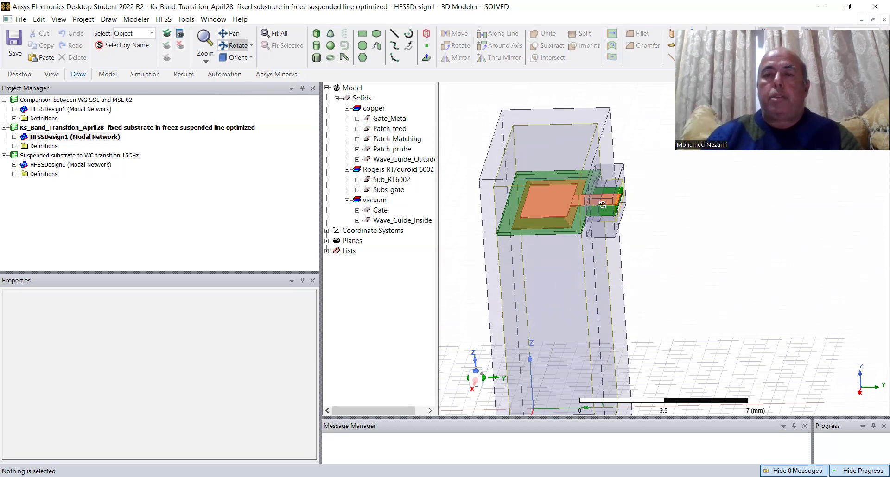
{"action": "left_click_drag", "start_coordinate": [602, 205], "coordinate": [658, 195]}
{"action": "left_click_drag", "start_coordinate": [662, 282], "coordinate": [615, 223]}
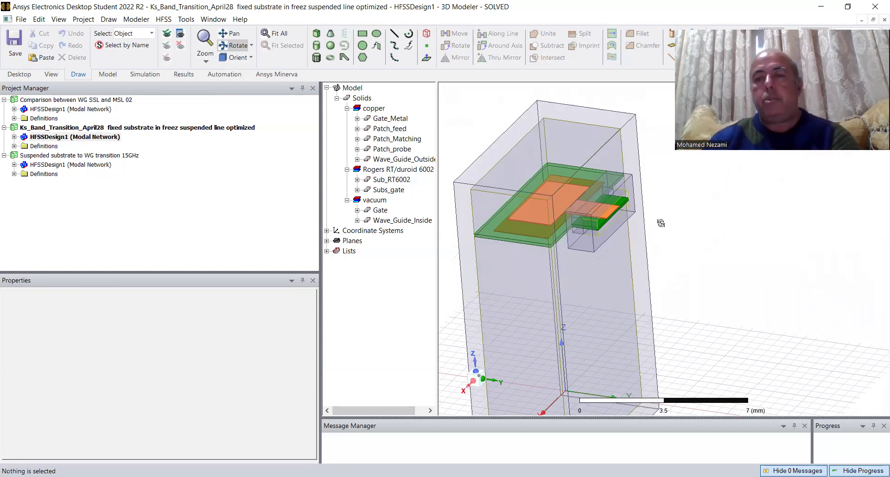
{"action": "mouse_move", "coordinate": [645, 265]}
{"action": "left_mouse_down"}
{"action": "mouse_move", "coordinate": [647, 252]}
{"action": "mouse_move", "coordinate": [619, 269]}
{"action": "mouse_move", "coordinate": [624, 283]}
{"action": "mouse_move", "coordinate": [607, 258]}
{"action": "mouse_move", "coordinate": [595, 267]}
{"action": "mouse_move", "coordinate": [613, 248]}
{"action": "mouse_move", "coordinate": [613, 270]}
{"action": "mouse_move", "coordinate": [618, 259]}
{"action": "mouse_move", "coordinate": [494, 204]}
{"action": "mouse_move", "coordinate": [607, 232]}
{"action": "mouse_move", "coordinate": [638, 264]}
{"action": "mouse_move", "coordinate": [678, 276]}
{"action": "mouse_move", "coordinate": [722, 267]}
{"action": "mouse_move", "coordinate": [667, 281]}
{"action": "mouse_move", "coordinate": [730, 290]}
{"action": "mouse_move", "coordinate": [669, 219]}
{"action": "left_mouse_up"}
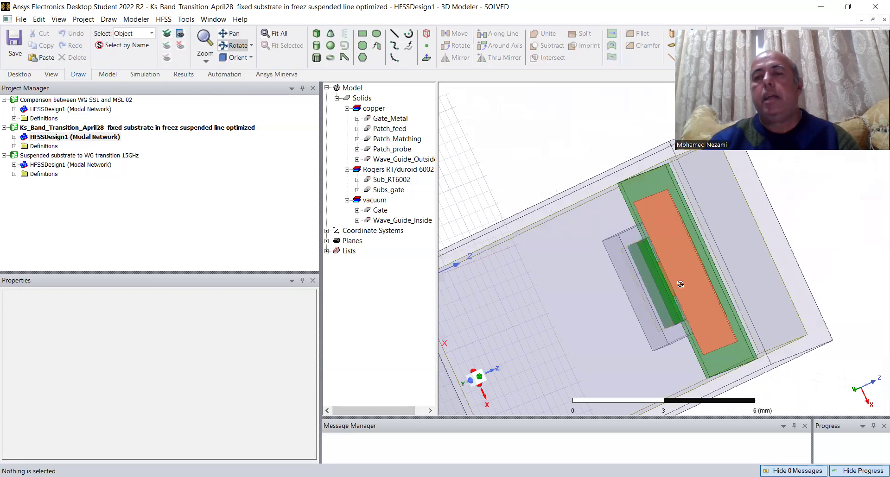
- Examine the full waveguide from several angles, including the perpendicular substrate and the section behind the patches
{"action": "left_click_drag", "start_coordinate": [690, 280], "coordinate": [438, 290]}
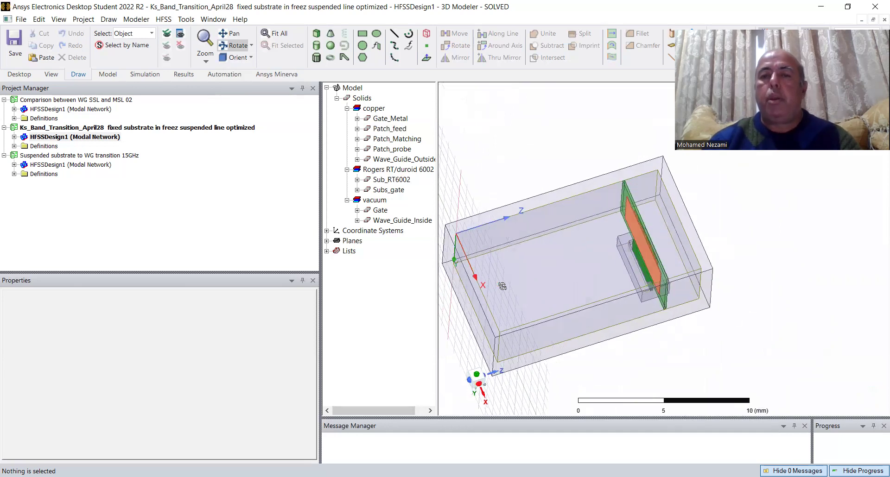
{"action": "scroll", "coordinate": [552, 270], "scroll_direction": "down", "scroll_amount": 3}
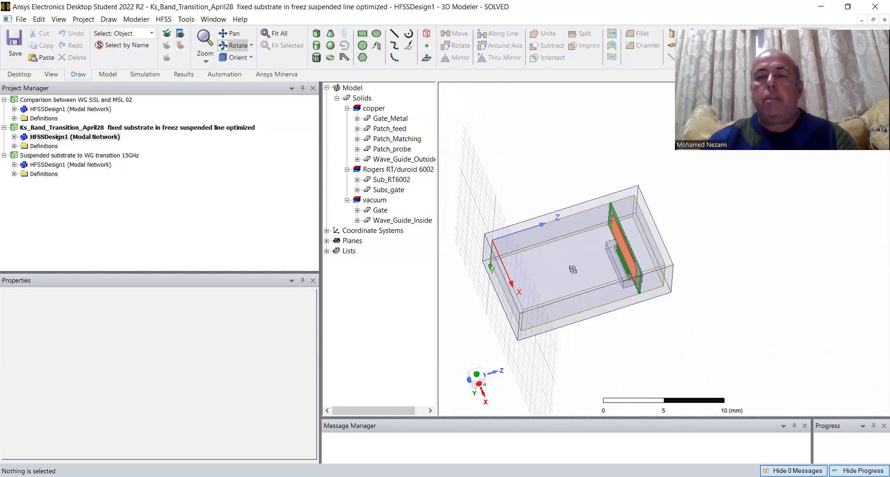
{"action": "mouse_move", "coordinate": [573, 270]}
{"action": "left_mouse_down"}
{"action": "mouse_move", "coordinate": [571, 284]}
{"action": "mouse_move", "coordinate": [588, 267]}
{"action": "left_mouse_up"}
{"action": "scroll", "coordinate": [641, 263], "scroll_direction": "up", "scroll_amount": 5}
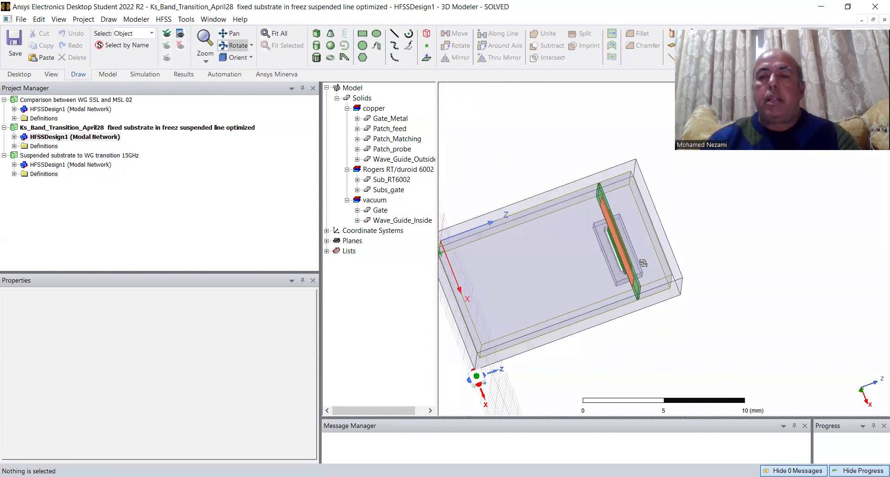
{"action": "mouse_move", "coordinate": [641, 263]}
{"action": "left_mouse_down"}
{"action": "mouse_move", "coordinate": [612, 274]}
{"action": "mouse_move", "coordinate": [596, 211]}
{"action": "mouse_move", "coordinate": [593, 241]}
{"action": "mouse_move", "coordinate": [579, 247]}
{"action": "left_mouse_up"}
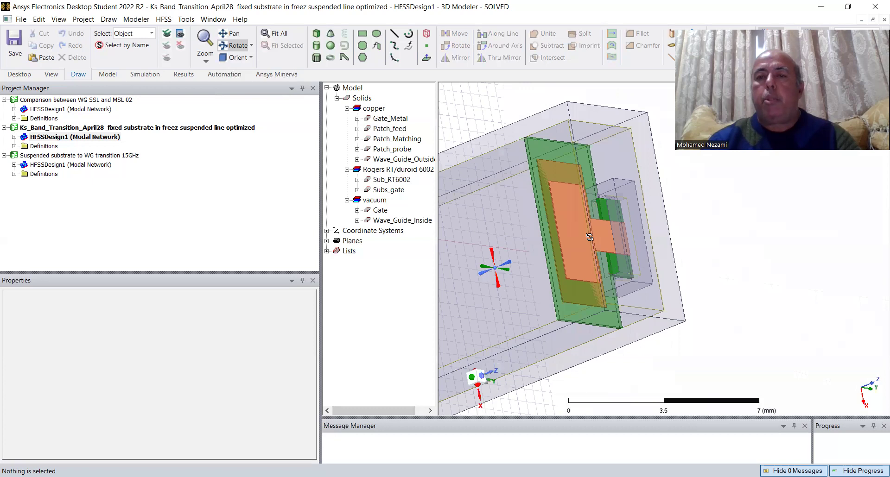
{"action": "left_click_drag", "start_coordinate": [624, 237], "coordinate": [670, 238]}
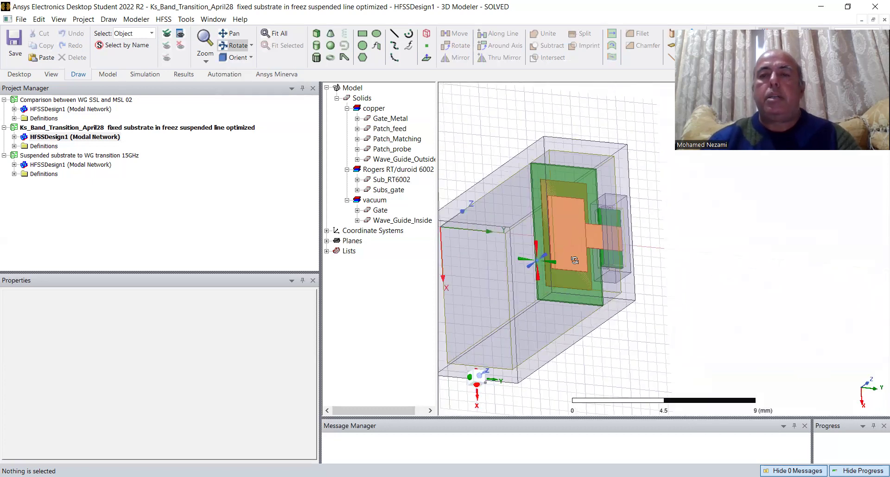
{"action": "left_click_drag", "start_coordinate": [573, 261], "coordinate": [584, 250]}
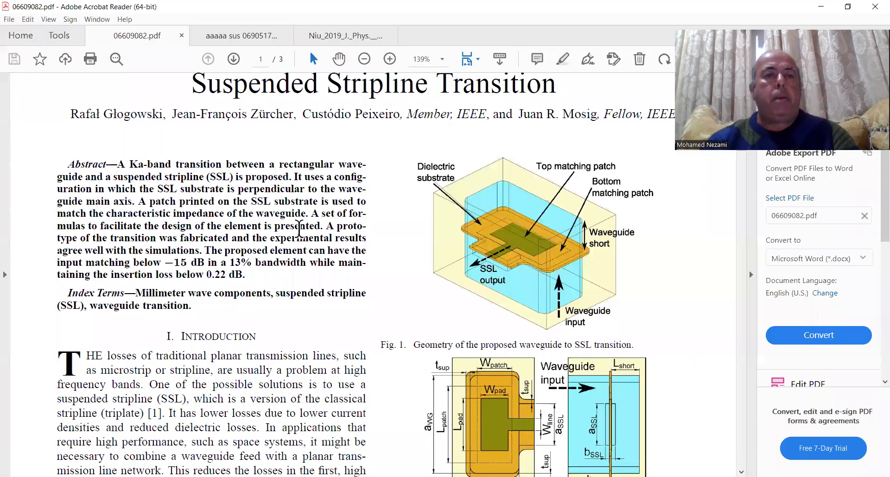
- Switch to 06609082.pdf in Adobe Acrobat Reader and point out the title on the Ka-band rectangular waveguide to suspended stripline transition
{"action": "scroll", "coordinate": [168, 163], "scroll_direction": "up", "scroll_amount": 3}
{"action": "left_click_drag", "start_coordinate": [155, 160], "coordinate": [593, 166]}
{"action": "left_click", "coordinate": [289, 191]}
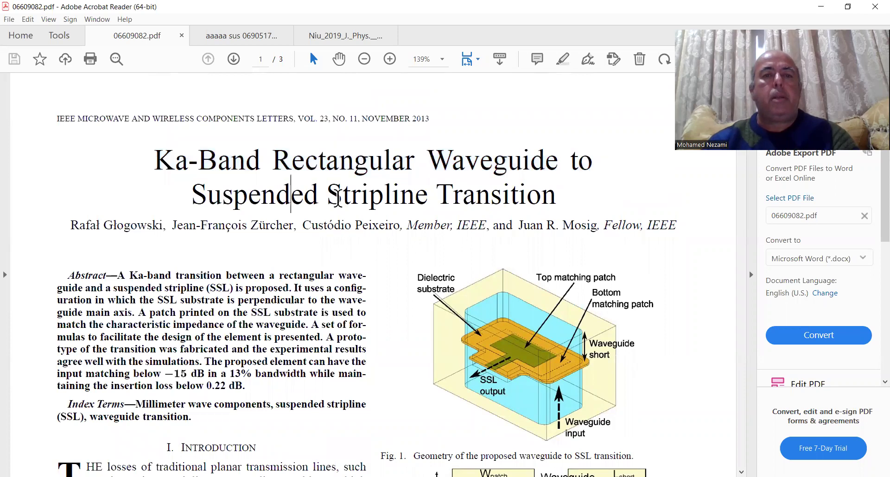
{"action": "left_click_drag", "start_coordinate": [343, 198], "coordinate": [507, 195]}
- Read through the paper's geometry figures, prototype photo, design equations (1)–(5) and optimized transition dimensions
{"action": "scroll", "coordinate": [410, 250], "scroll_direction": "down", "scroll_amount": 2}
{"action": "scroll", "coordinate": [410, 252], "scroll_direction": "down", "scroll_amount": 1}
{"action": "scroll", "coordinate": [452, 241], "scroll_direction": "down", "scroll_amount": 2}
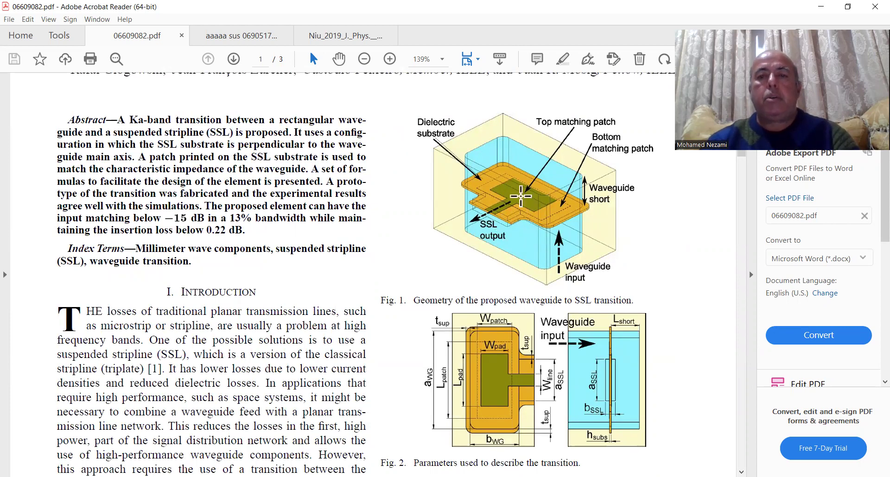
{"action": "scroll", "coordinate": [509, 232], "scroll_direction": "down", "scroll_amount": 6}
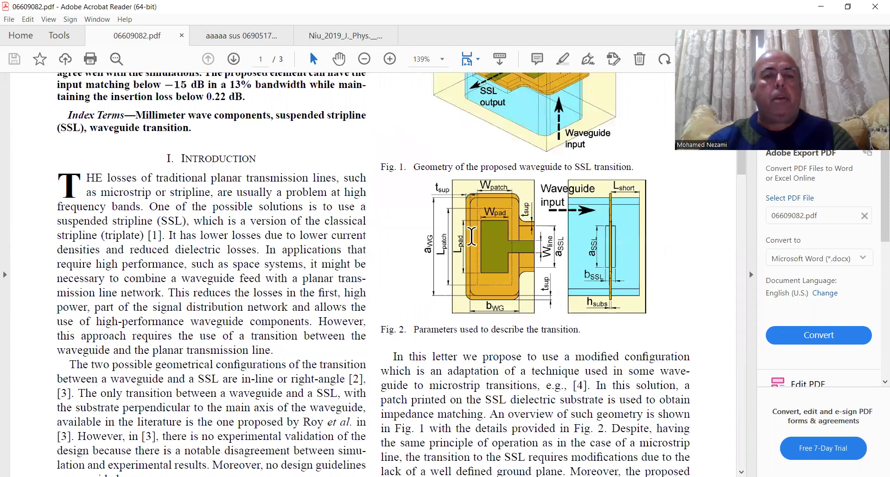
{"action": "scroll", "coordinate": [471, 237], "scroll_direction": "down", "scroll_amount": 15}
{"action": "scroll", "coordinate": [538, 232], "scroll_direction": "down", "scroll_amount": 10}
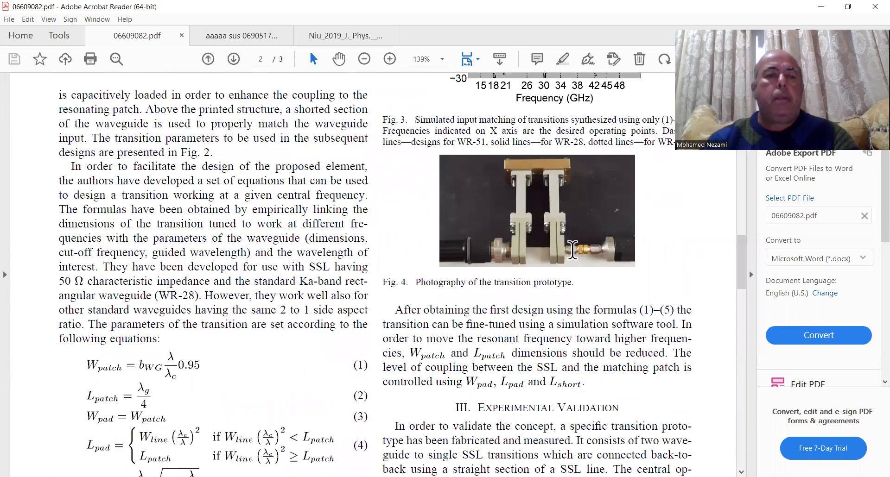
{"action": "scroll", "coordinate": [573, 250], "scroll_direction": "down", "scroll_amount": 8}
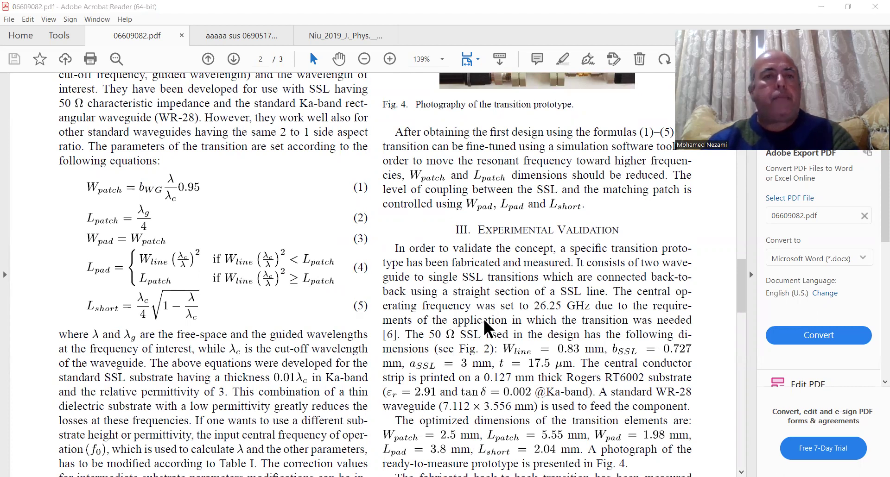
- Switch to the paper aaaaa sus 06905174.pdf and examine its abstract and stacked-patch transition figure
{"action": "key", "text": "ctrl+Tab"}
{"action": "scroll", "coordinate": [473, 319], "scroll_direction": "up", "scroll_amount": 3}
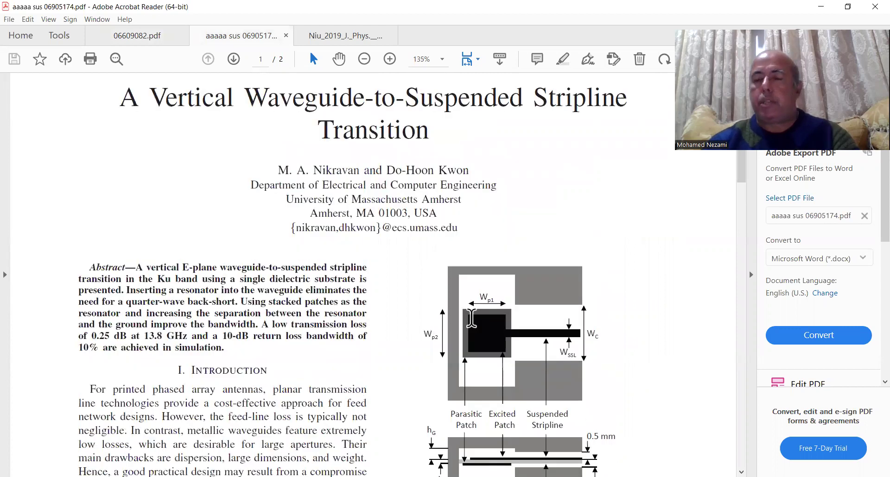
{"action": "scroll", "coordinate": [472, 319], "scroll_direction": "up", "scroll_amount": 1}
{"action": "scroll", "coordinate": [482, 310], "scroll_direction": "down", "scroll_amount": 3}
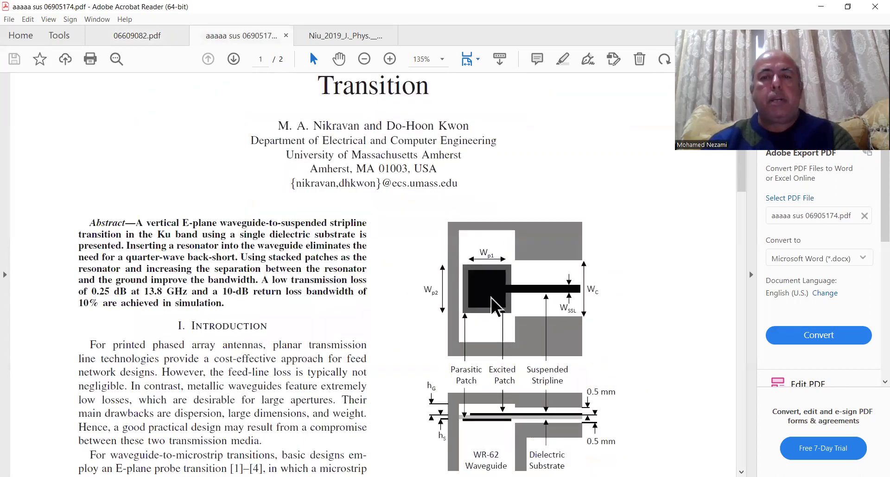
- Read through the stacked-patch paper's Fig. 1 dimensions, transition configuration text and the S-parameter plots on page 2
{"action": "scroll", "coordinate": [386, 340], "scroll_direction": "down", "scroll_amount": 4}
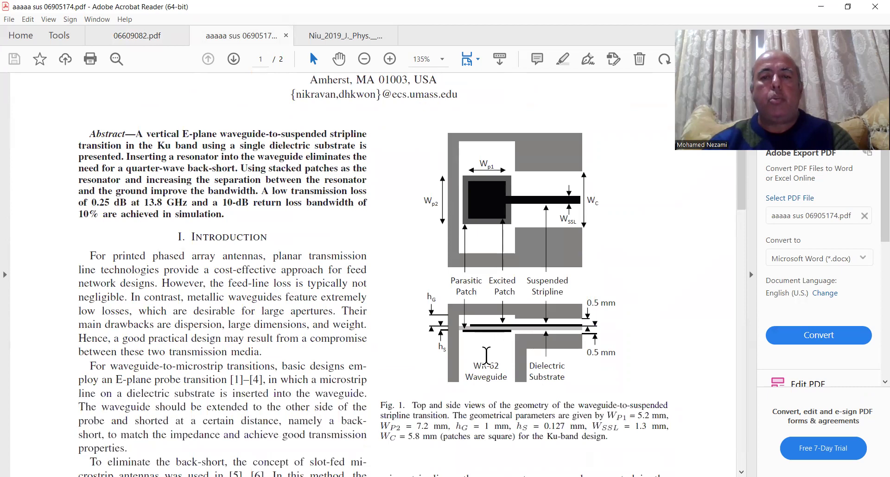
{"action": "scroll", "coordinate": [488, 359], "scroll_direction": "down", "scroll_amount": 9}
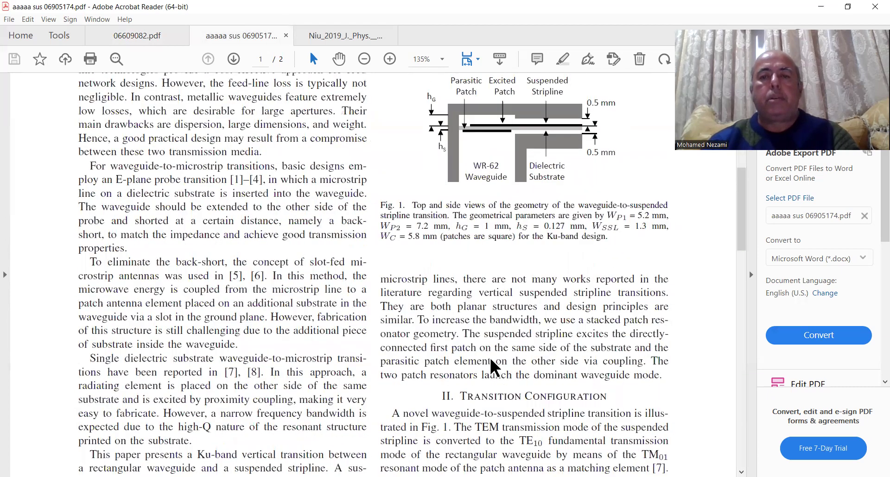
{"action": "scroll", "coordinate": [491, 362], "scroll_direction": "down", "scroll_amount": 3}
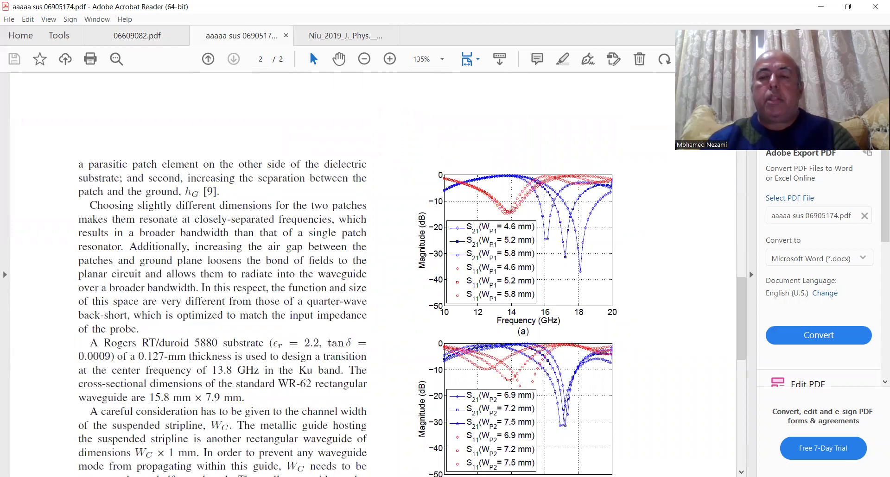
- Switch to the Niu_2019 paper and examine the suspended microstrip line structure in Fig. 1 with impedance equations (1) and (2)
{"action": "key", "text": "ctrl+Tab"}
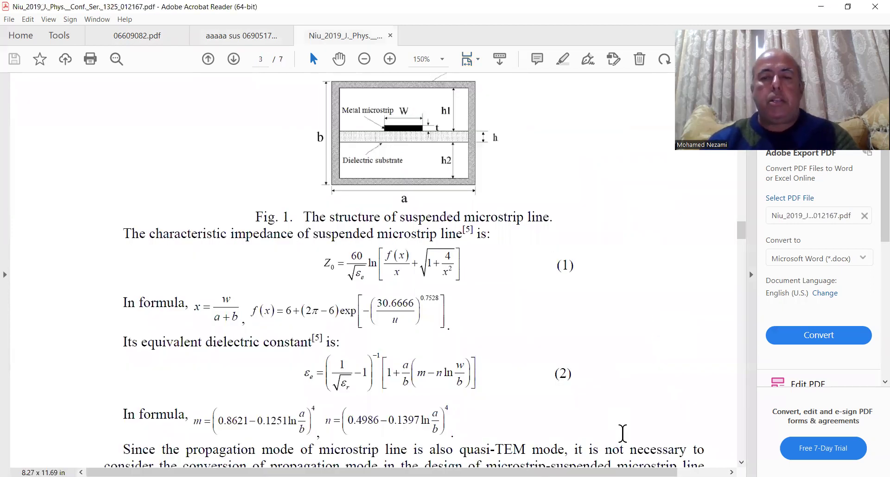
{"action": "scroll", "coordinate": [590, 276], "scroll_direction": "up", "scroll_amount": 1}
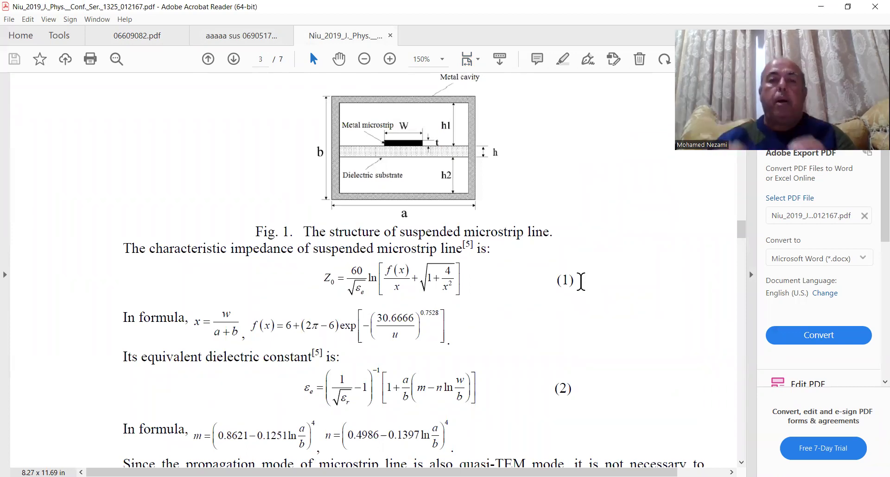
{"action": "scroll", "coordinate": [477, 227], "scroll_direction": "up", "scroll_amount": 2}
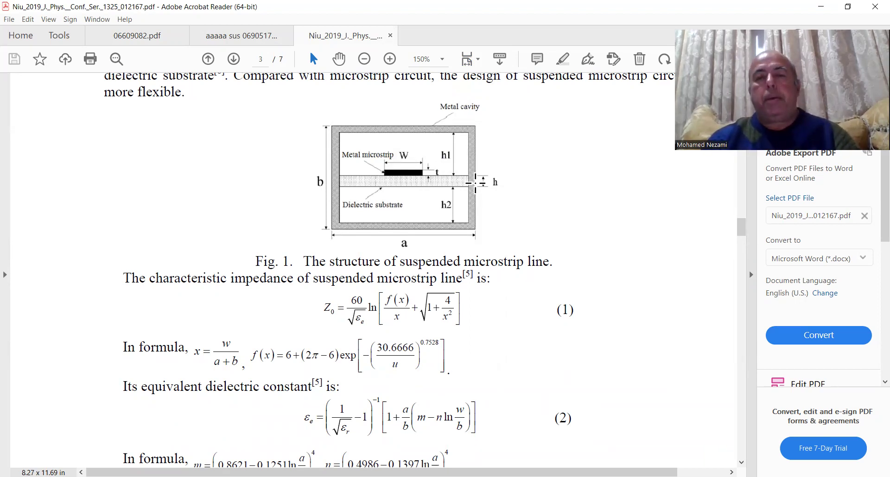
{"action": "scroll", "coordinate": [475, 182], "scroll_direction": "down", "scroll_amount": 1}
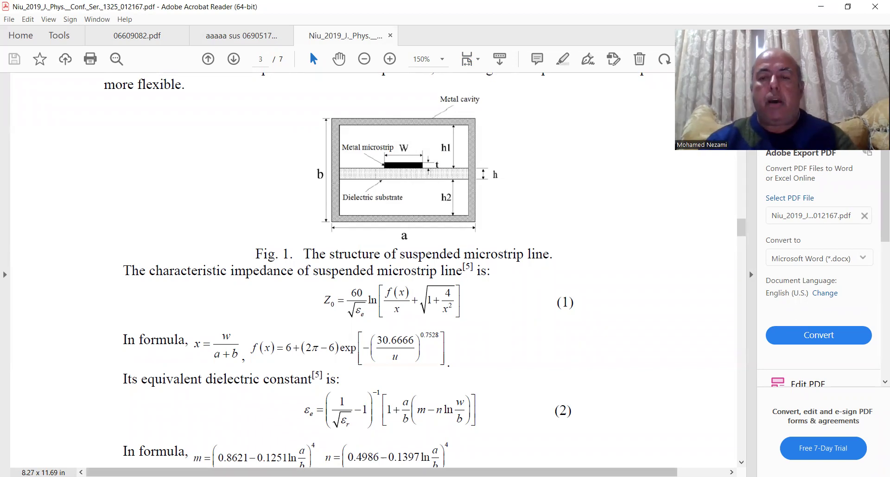
- Switch to Ansys Electronics Desktop and examine the Ks_Band_Transition_April28 model against the paper's suspended line figure
{"action": "key", "text": "alt+Tab"}
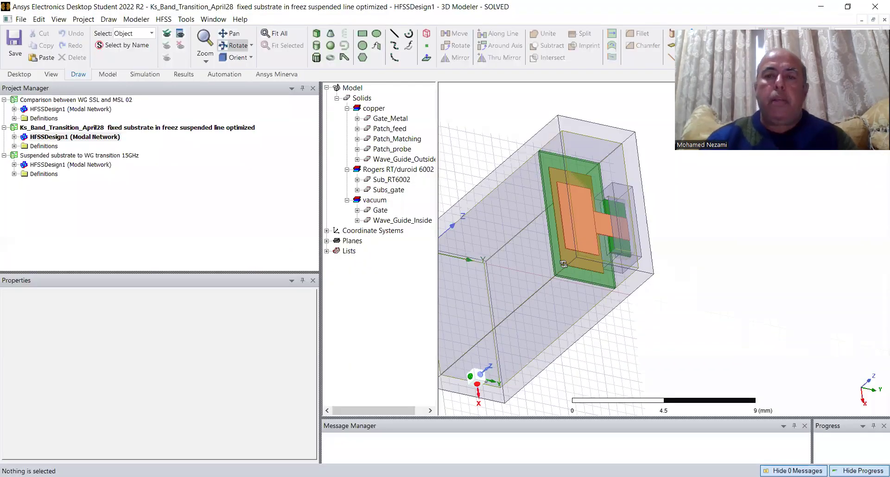
{"action": "left_click_drag", "start_coordinate": [588, 259], "coordinate": [568, 263]}
{"action": "left_click_drag", "start_coordinate": [571, 223], "coordinate": [574, 237]}
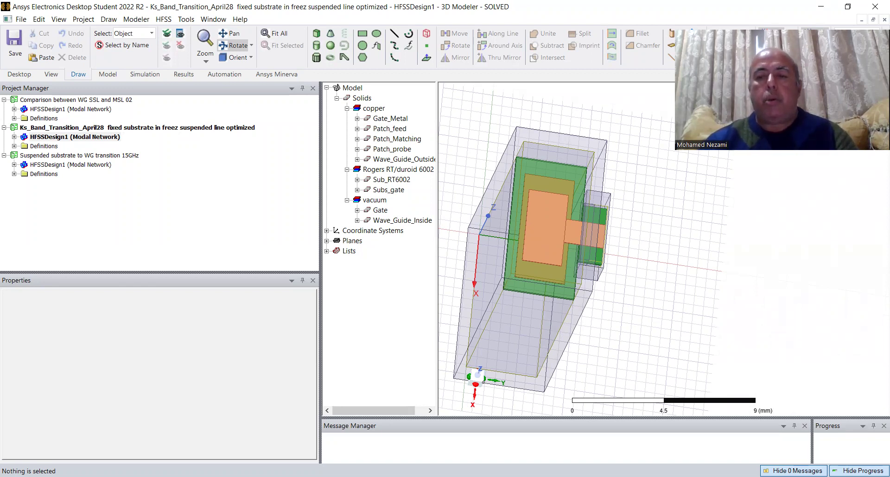
{"action": "key", "text": "alt+Tab"}
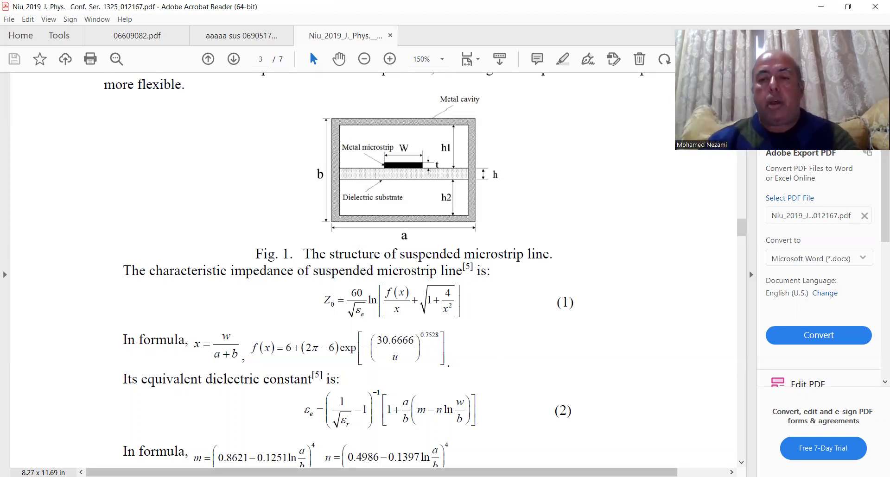
{"action": "key", "text": "alt+Tab"}
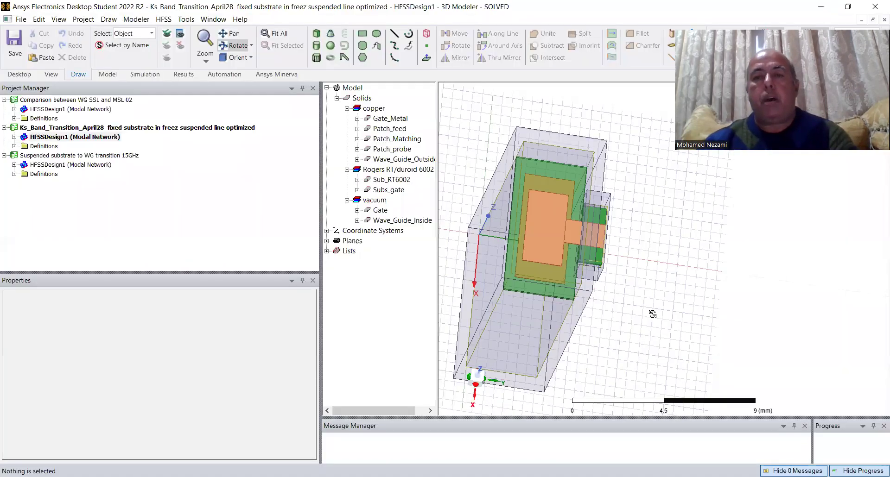
- View the 15GHz suspended substrate transition model, and examine the Comparison between WG SSL and MSL 02 model from several angles
{"action": "double_click", "coordinate": [47, 164]}
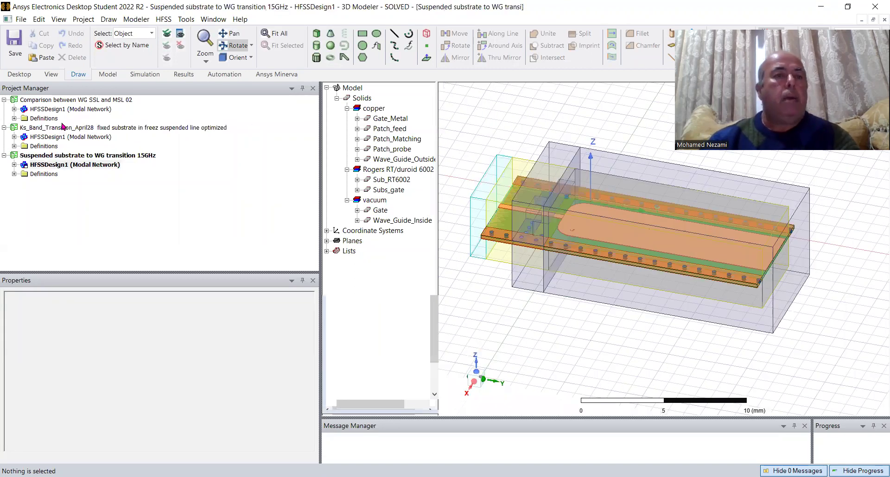
{"action": "double_click", "coordinate": [62, 110]}
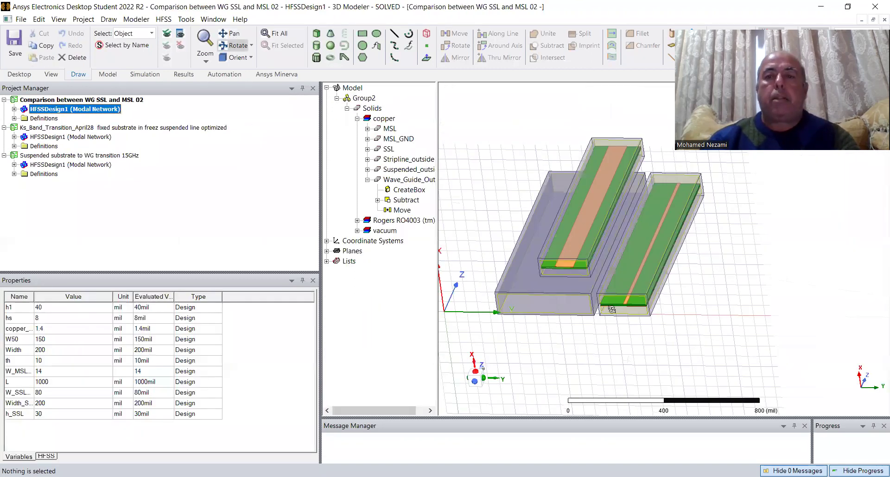
{"action": "left_click_drag", "start_coordinate": [612, 309], "coordinate": [683, 294]}
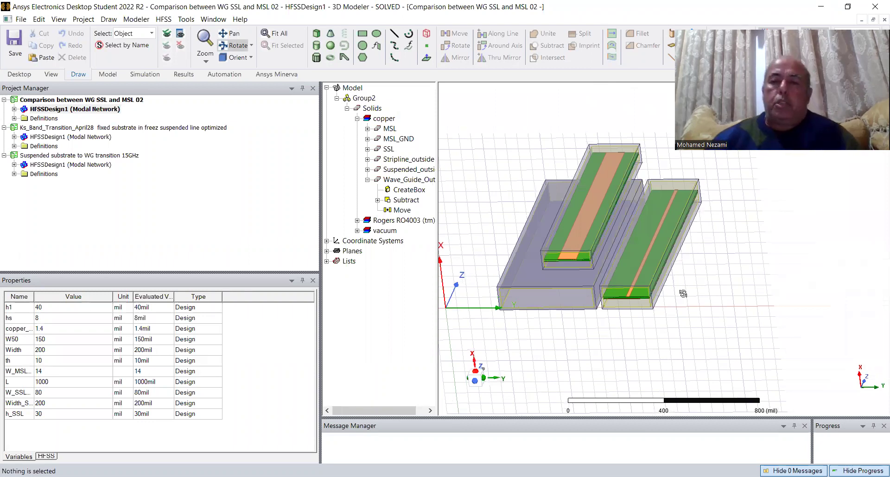
{"action": "left_click_drag", "start_coordinate": [559, 270], "coordinate": [569, 256]}
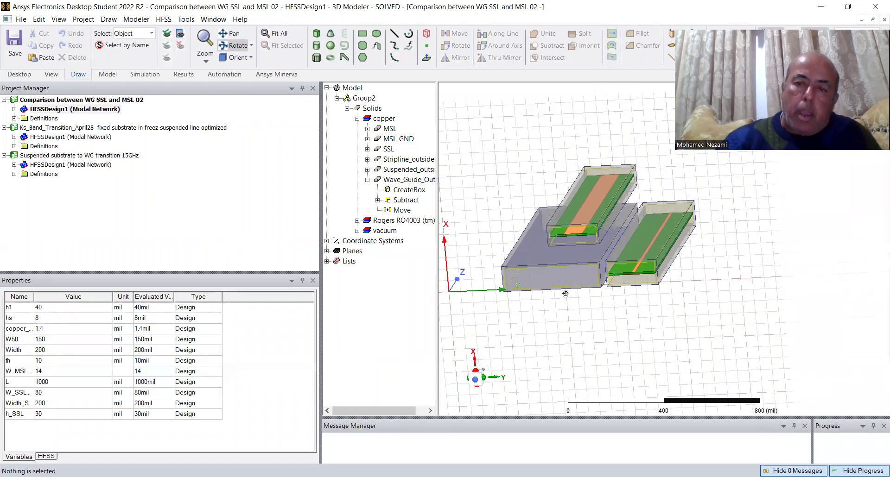
{"action": "mouse_move", "coordinate": [663, 262]}
{"action": "left_mouse_down"}
{"action": "mouse_move", "coordinate": [670, 250]}
{"action": "mouse_move", "coordinate": [645, 220]}
{"action": "mouse_move", "coordinate": [649, 270]}
{"action": "left_mouse_up"}
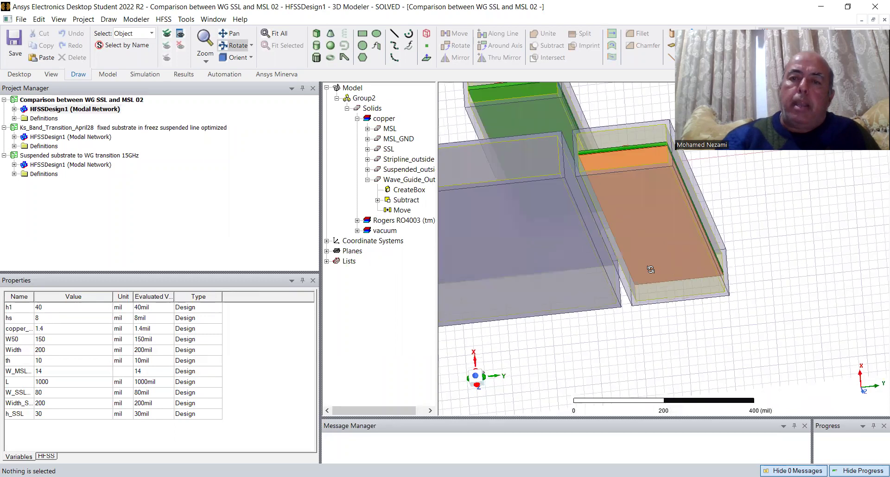
{"action": "left_click_drag", "start_coordinate": [650, 264], "coordinate": [443, 190]}
- View S Parameter Plot 1 of the Suspended substrate to WG transition 15GHz project
{"action": "left_click", "coordinate": [14, 165]}
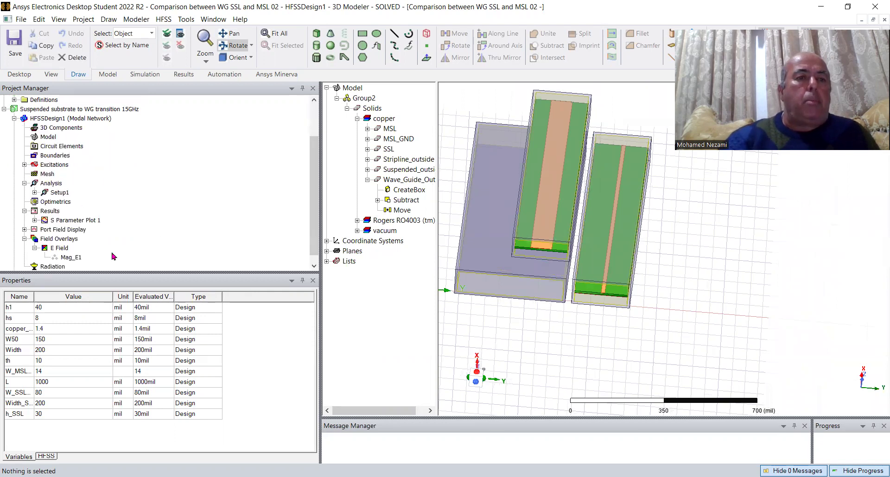
{"action": "double_click", "coordinate": [73, 223]}
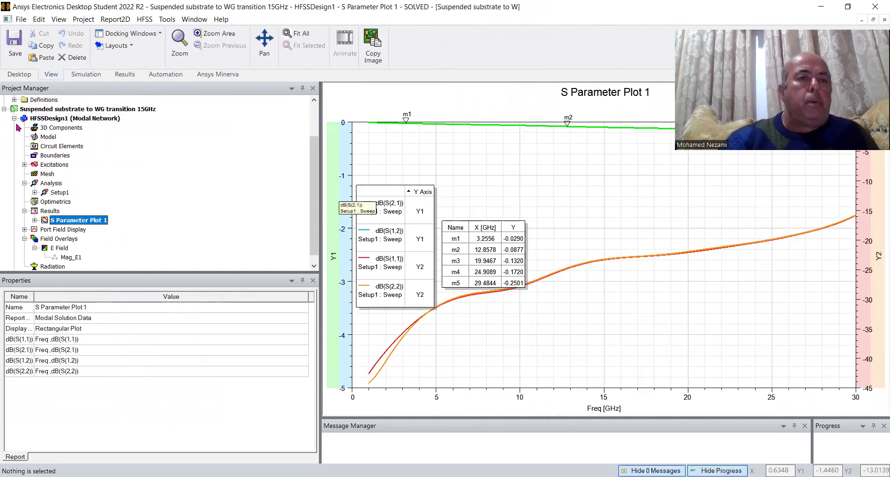
{"action": "left_click", "coordinate": [14, 119]}
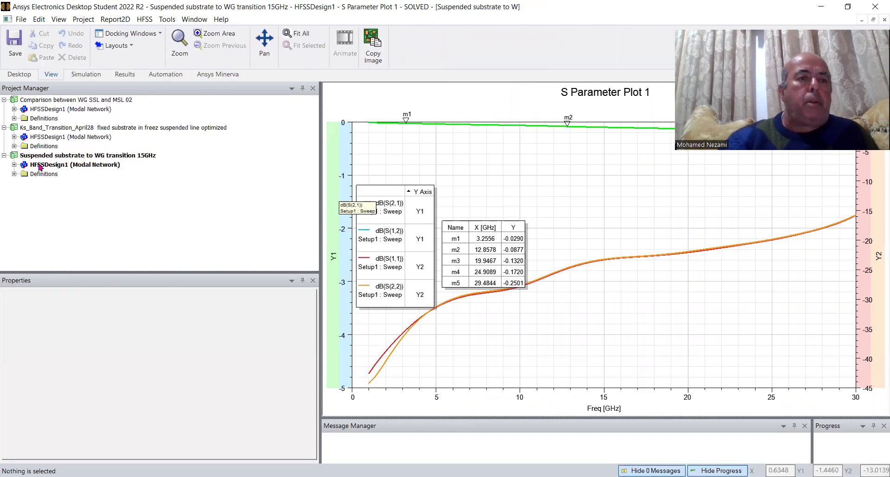
- View S Parameter Plot 1 of the Ks_Band_Transition_April28 project
{"action": "left_click", "coordinate": [14, 137]}
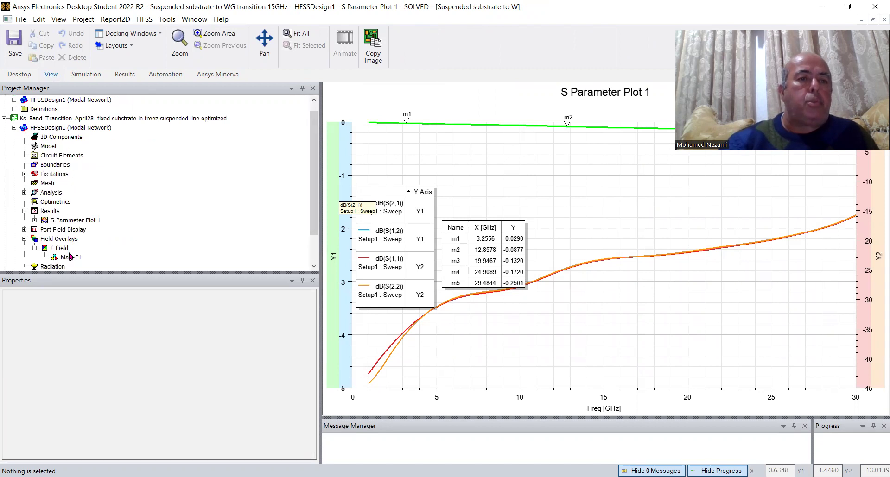
{"action": "double_click", "coordinate": [74, 222]}
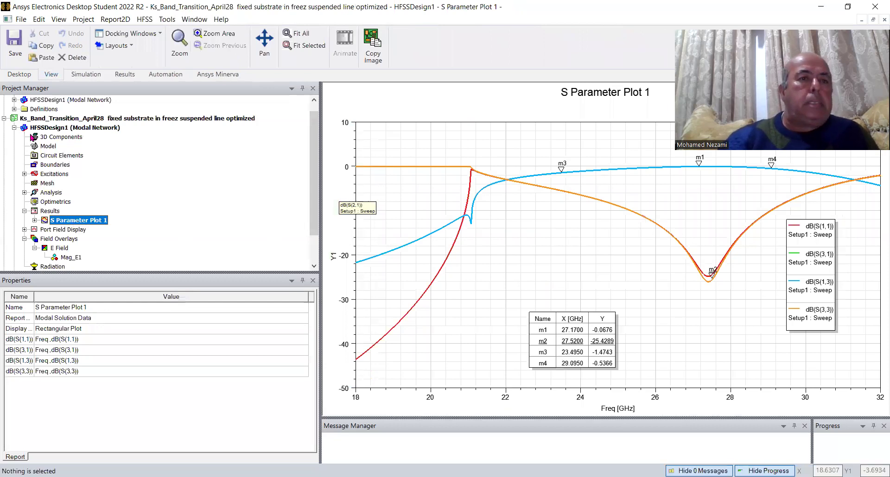
{"action": "left_click", "coordinate": [14, 128]}
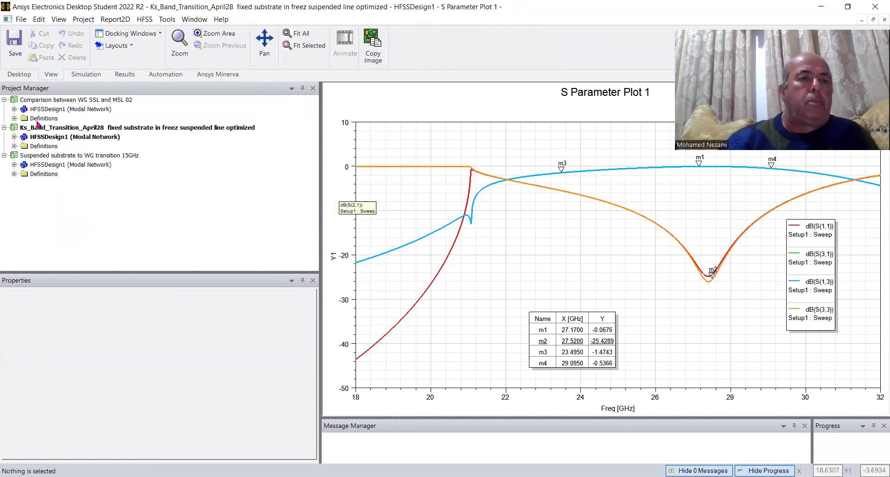
- Open S Parameter Plot 1 of the WG, SSL and MSL comparison project and compare the transmission curves of the three line types
{"action": "left_click", "coordinate": [14, 109]}
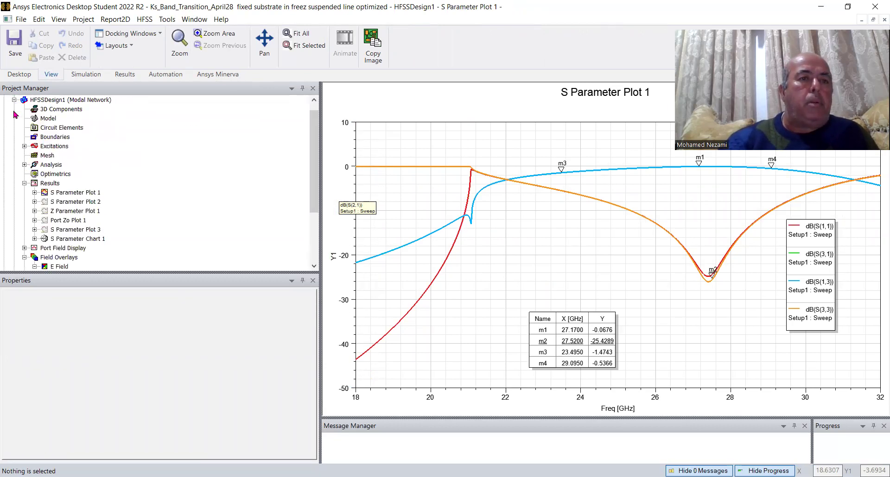
{"action": "double_click", "coordinate": [76, 192]}
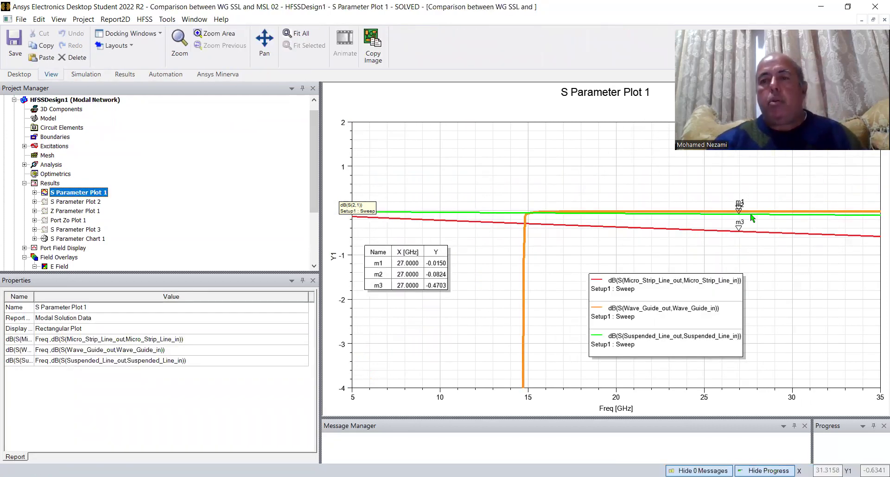
{"action": "left_click", "coordinate": [752, 217]}
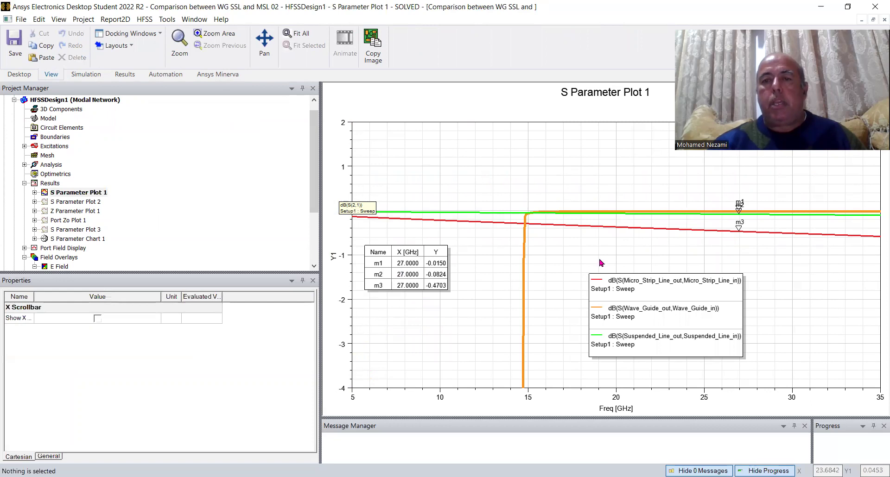
{"action": "left_click", "coordinate": [524, 281]}
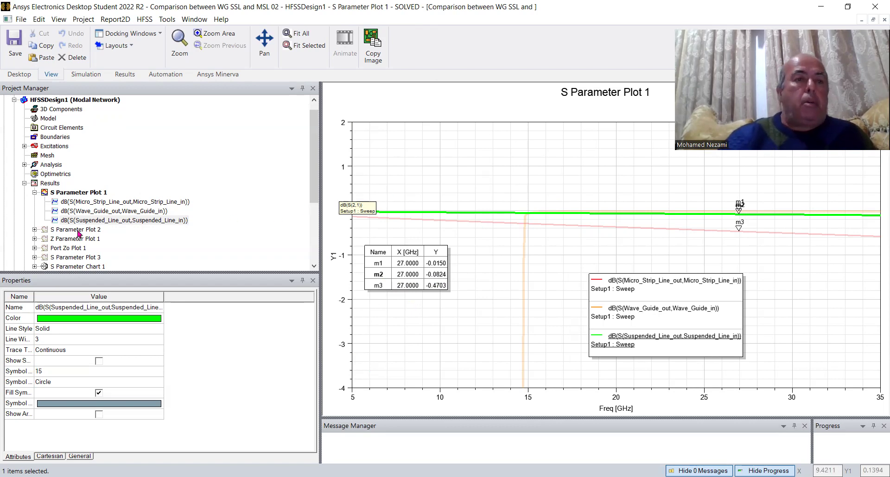
- Return to the comparison project's 3D model and display its Mag_E2 electric field overlay
{"action": "double_click", "coordinate": [71, 100]}
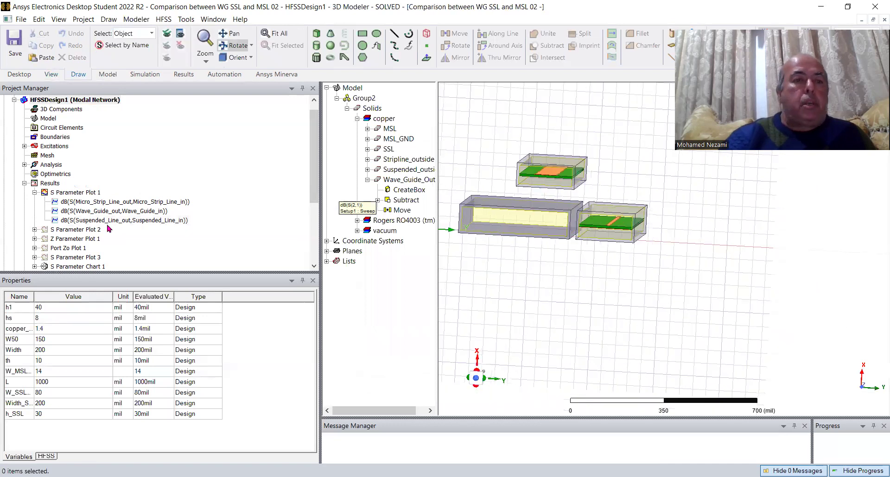
{"action": "left_click_drag", "start_coordinate": [317, 165], "coordinate": [316, 193]}
{"action": "left_click", "coordinate": [72, 249]}
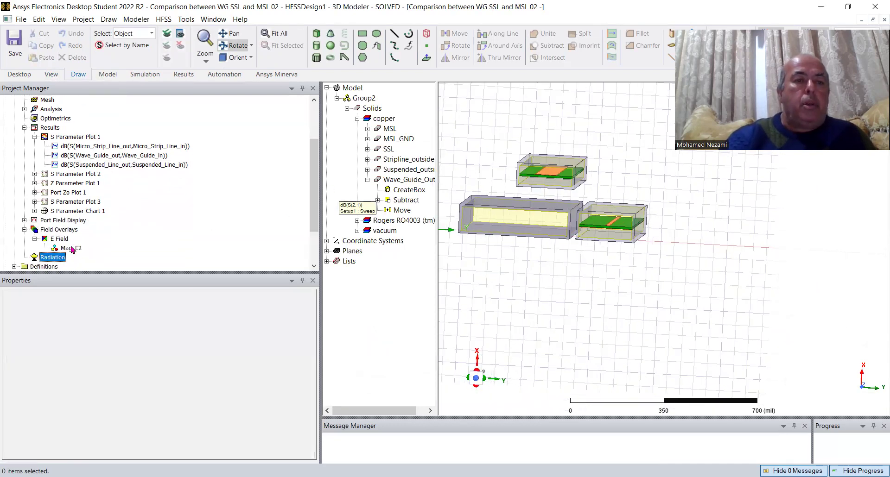
{"action": "left_click", "coordinate": [550, 207]}
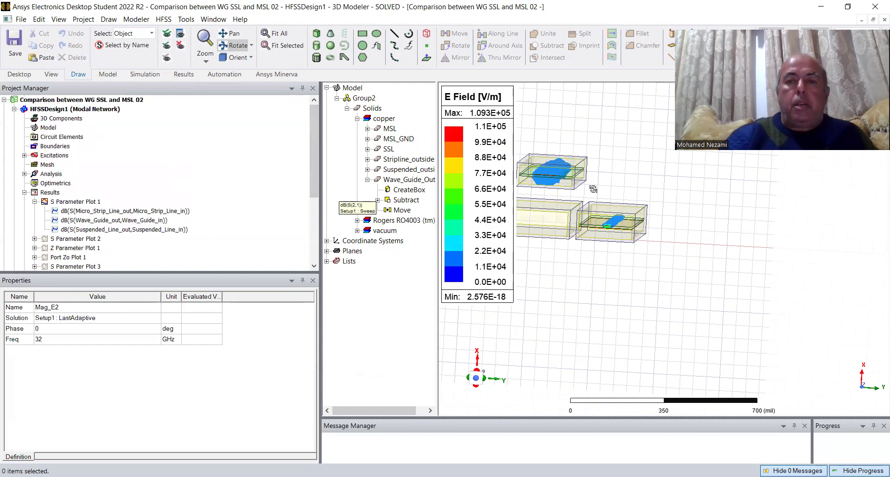
- Examine the E-field distribution around the suspended stripline and microstrip from oblique and end-on cross-section views
{"action": "mouse_move", "coordinate": [594, 189]}
{"action": "left_mouse_down"}
{"action": "mouse_move", "coordinate": [608, 189]}
{"action": "mouse_move", "coordinate": [584, 176]}
{"action": "left_mouse_up"}
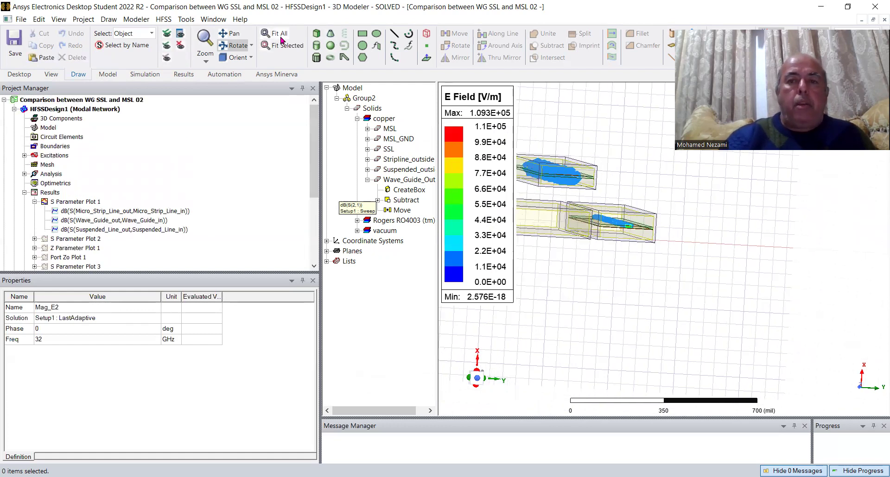
{"action": "scroll", "coordinate": [716, 311], "scroll_direction": "up", "scroll_amount": 3}
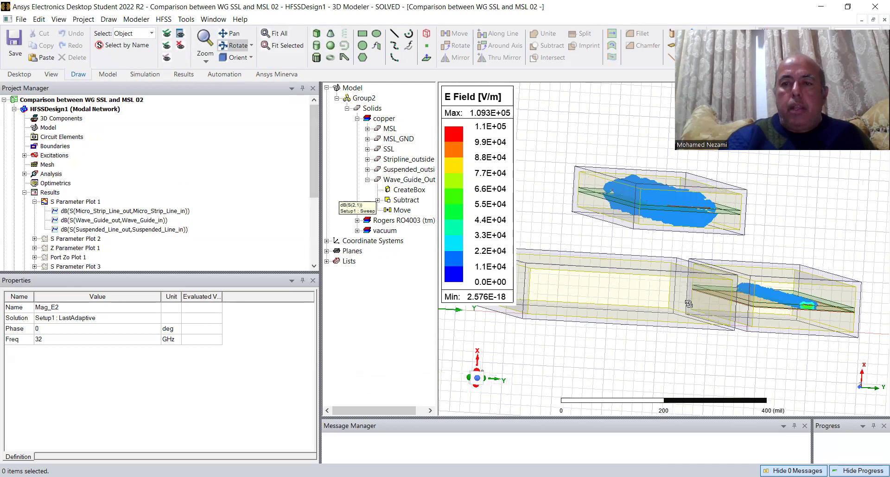
{"action": "left_click_drag", "start_coordinate": [689, 304], "coordinate": [642, 279]}
{"action": "left_click", "coordinate": [250, 58]}
{"action": "left_click", "coordinate": [251, 71]}
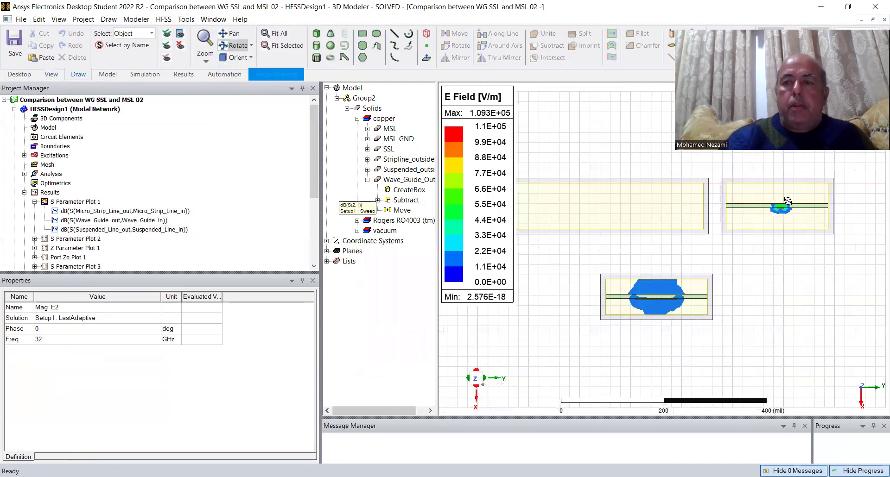
{"action": "left_click", "coordinate": [250, 57]}
{"action": "left_click", "coordinate": [250, 80]}
{"action": "scroll", "coordinate": [778, 291], "scroll_direction": "up", "scroll_amount": 3}
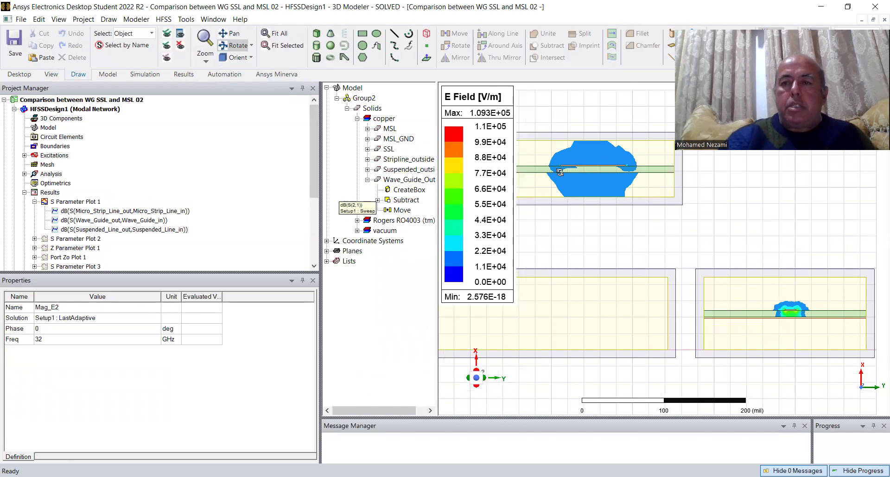
{"action": "scroll", "coordinate": [660, 201], "scroll_direction": "down", "scroll_amount": 1}
{"action": "scroll", "coordinate": [660, 201], "scroll_direction": "down", "scroll_amount": 1}
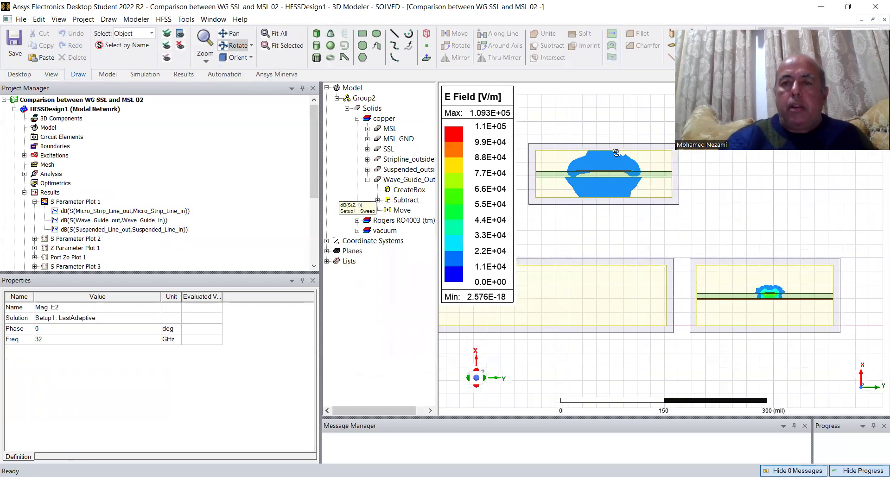
{"action": "scroll", "coordinate": [783, 318], "scroll_direction": "up", "scroll_amount": 5}
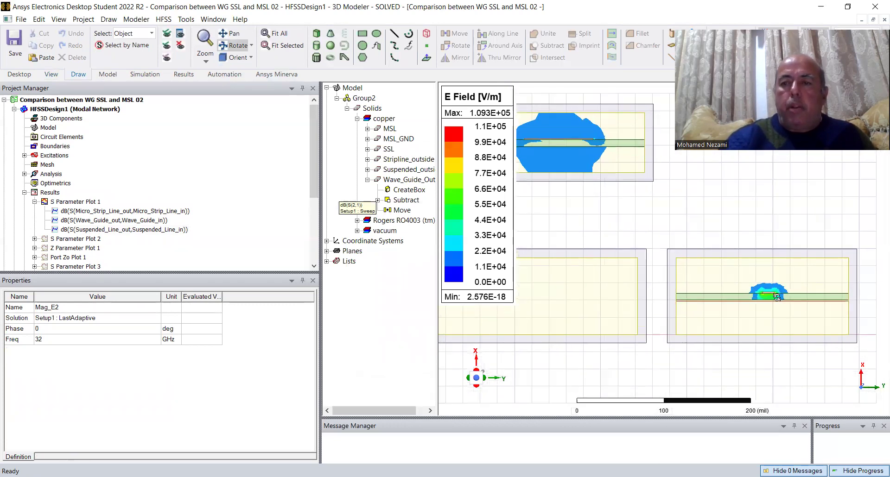
- Inspect the E-field cross-sections around the microstrip and the suspended stripline up close
{"action": "scroll", "coordinate": [807, 307], "scroll_direction": "up", "scroll_amount": 2}
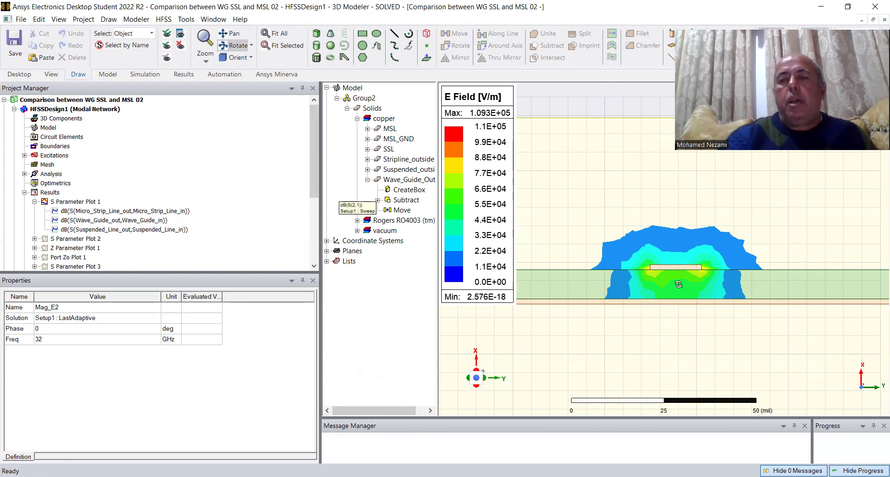
{"action": "scroll", "coordinate": [695, 245], "scroll_direction": "down", "scroll_amount": 1}
{"action": "scroll", "coordinate": [694, 245], "scroll_direction": "down", "scroll_amount": 2}
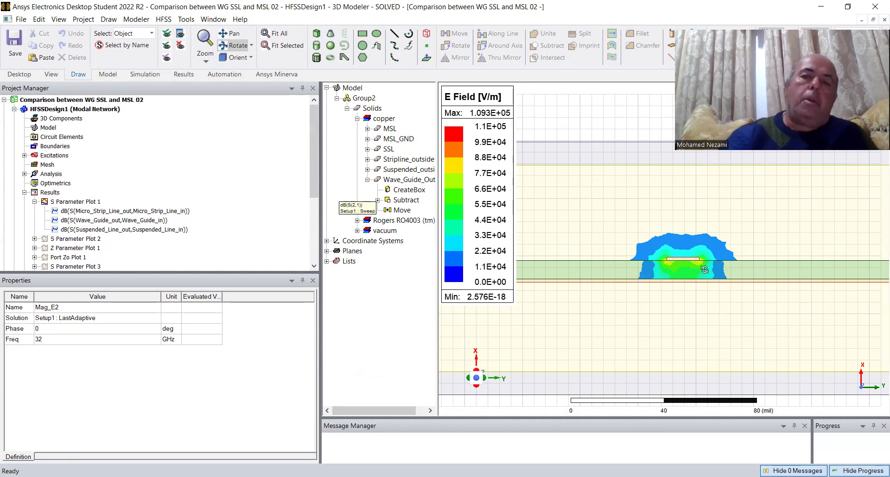
{"action": "left_click_drag", "start_coordinate": [706, 268], "coordinate": [746, 216]}
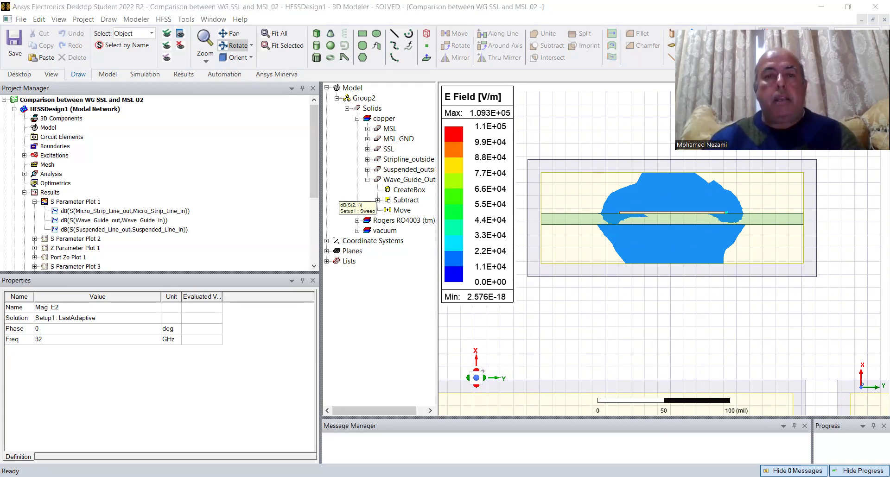
- Switch to the Niu_2019 paper in Acrobat Reader and review the suspended microstrip structure and its impedance and dielectric constant formulas
{"action": "key", "text": "alt+Tab"}
{"action": "scroll", "coordinate": [507, 317], "scroll_direction": "down", "scroll_amount": 1}
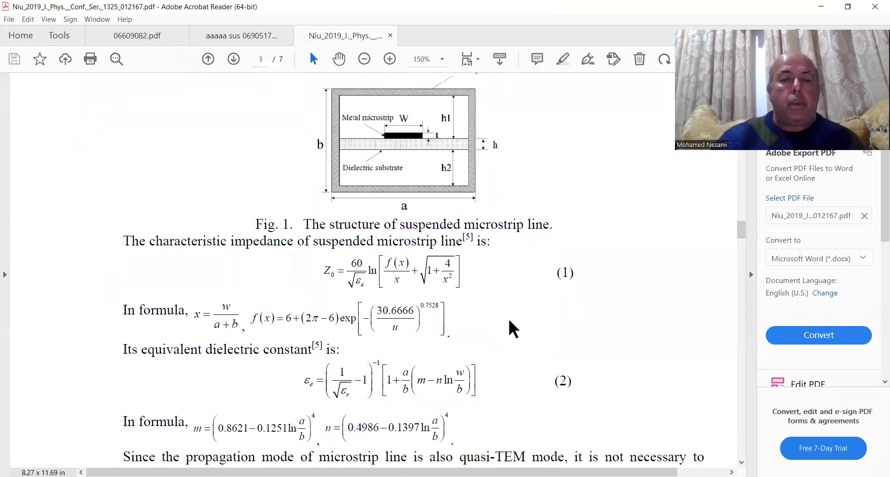
{"action": "scroll", "coordinate": [513, 329], "scroll_direction": "down", "scroll_amount": 1}
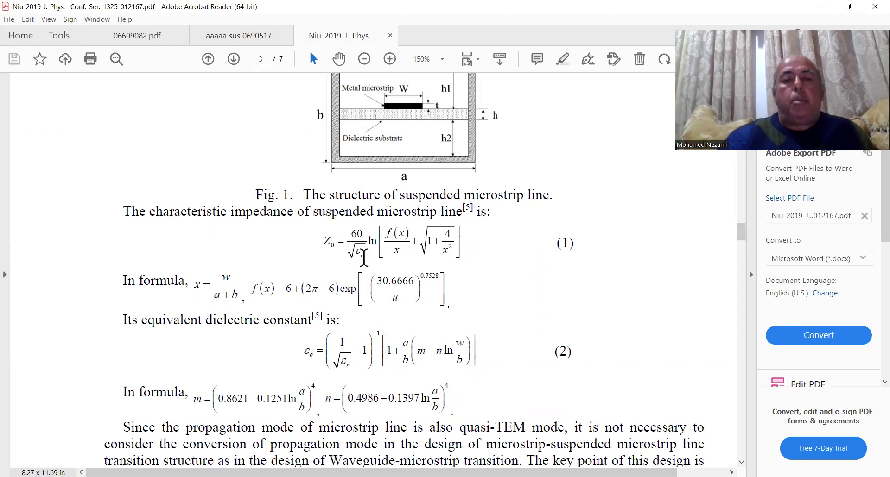
{"action": "scroll", "coordinate": [431, 176], "scroll_direction": "up", "scroll_amount": 1}
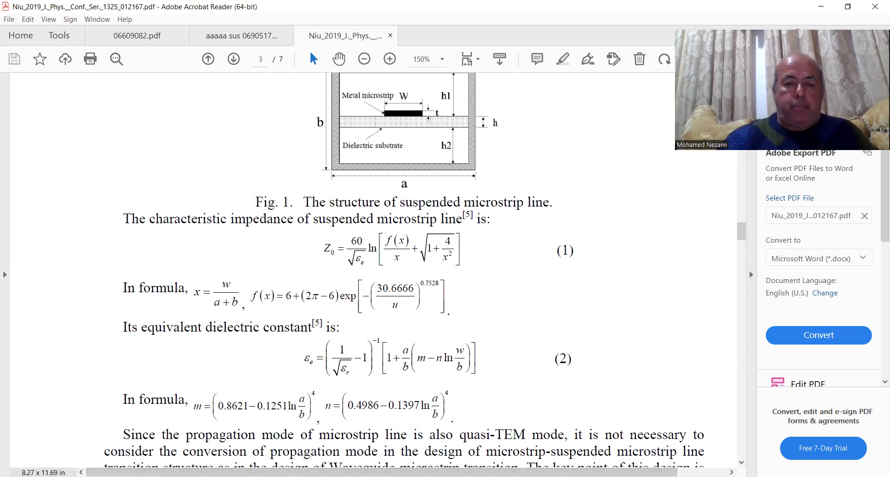
- Switch to the Suspended Microstrip Line Calculator in the browser and run both analysis and synthesis with the values already entered
{"action": "key", "text": "alt+Tab"}
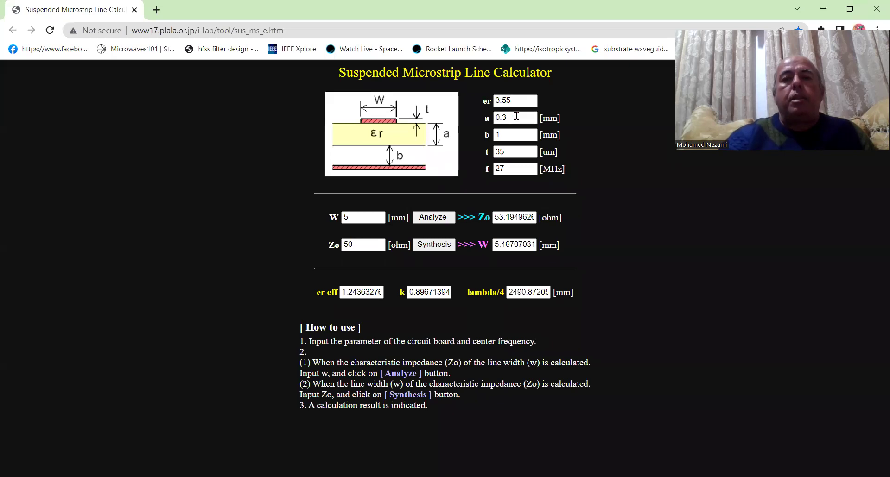
{"action": "left_click_drag", "start_coordinate": [516, 102], "coordinate": [496, 101]}
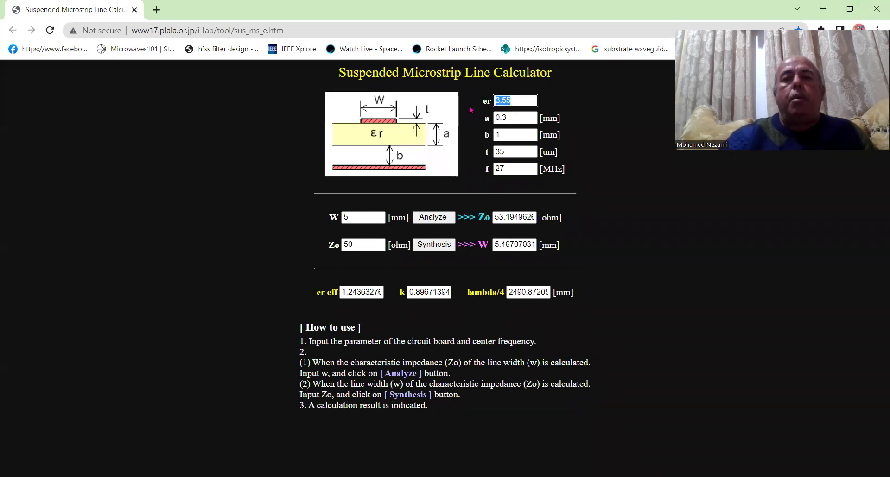
{"action": "left_click", "coordinate": [516, 102]}
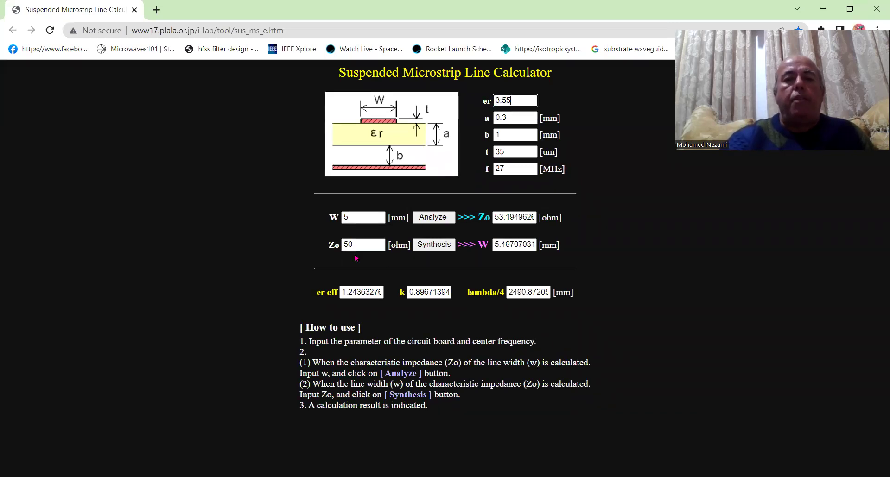
{"action": "left_click", "coordinate": [428, 220]}
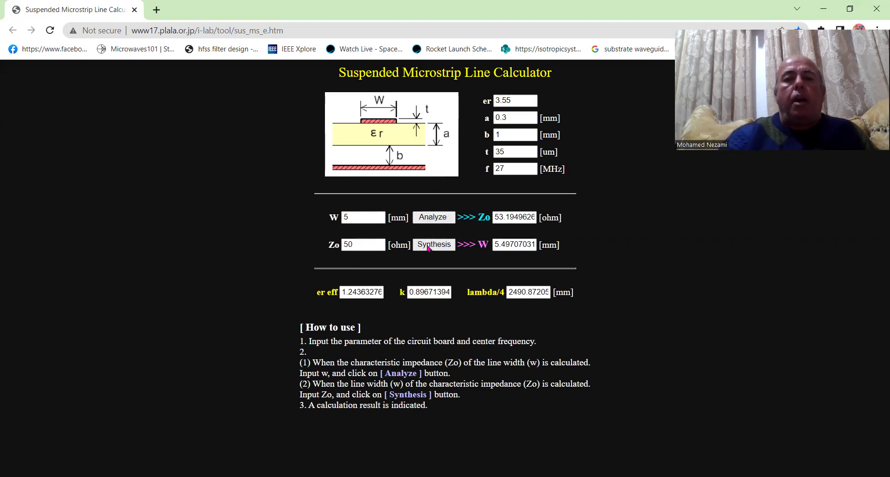
{"action": "left_click", "coordinate": [427, 248]}
{"action": "left_click", "coordinate": [362, 218]}
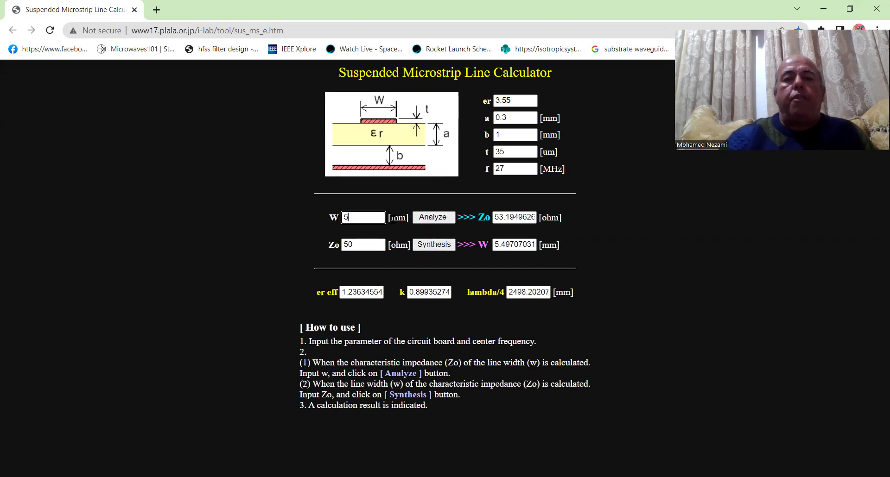
- Set the calculator's relative permittivity er to 3.00, analyze the line impedance again, and minimize the browser
{"action": "left_click_drag", "start_coordinate": [505, 217], "coordinate": [495, 218]}
{"action": "left_click_drag", "start_coordinate": [511, 101], "coordinate": [501, 101]}
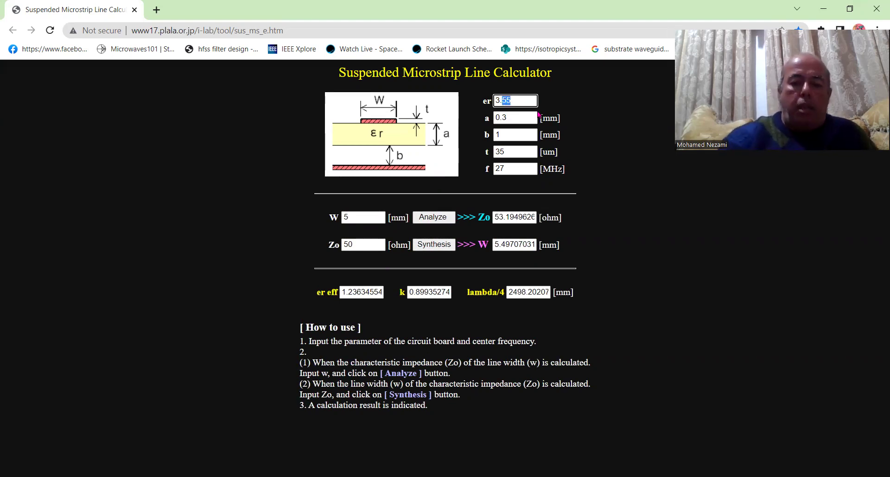
{"action": "type", "text": "00"}
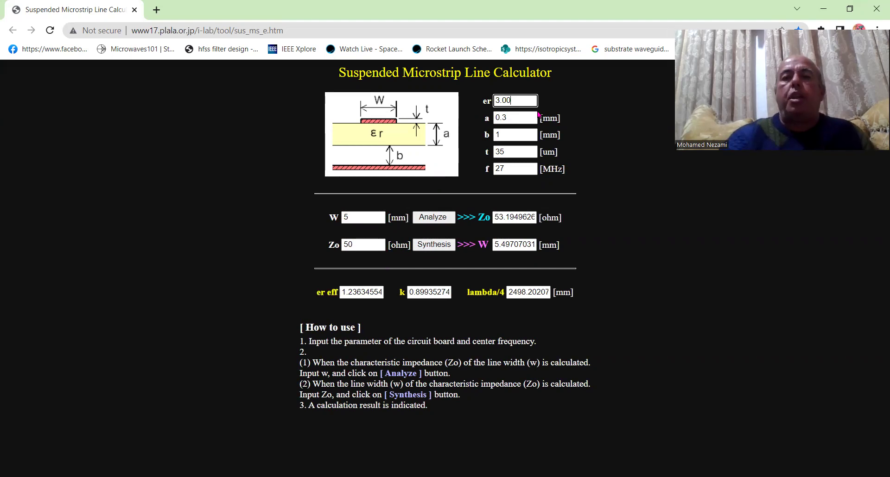
{"action": "left_click", "coordinate": [431, 222]}
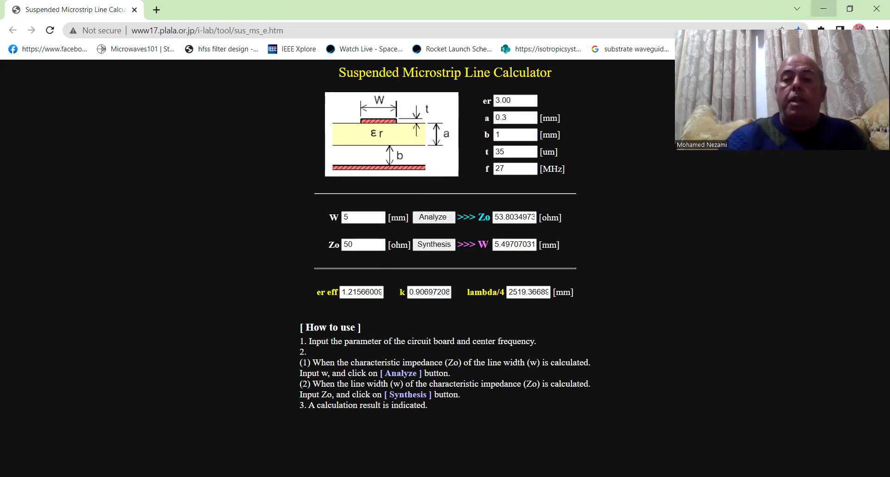
{"action": "left_click", "coordinate": [823, 9]}
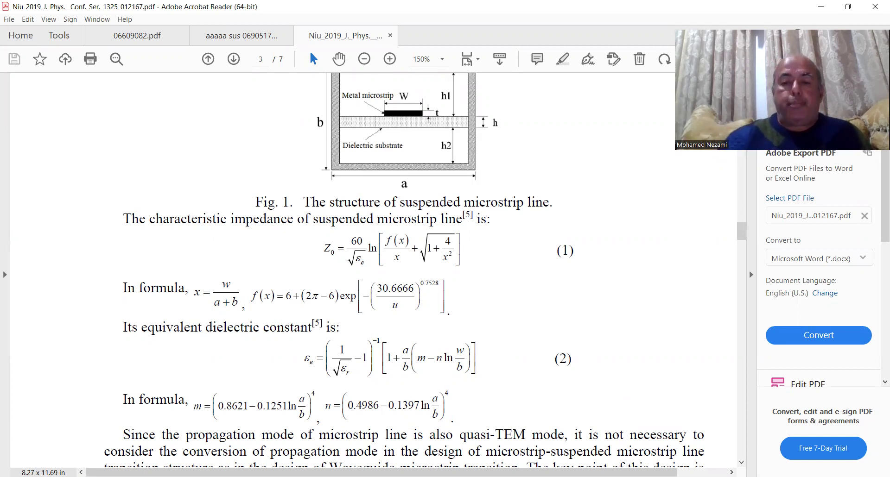
- Switch back to HFSS and open the Ks_Band_Transition_April28 project's 3D model to view the waveguide and patch probe obliquely
{"action": "key", "text": "ctrl+shift+Tab"}
{"action": "key", "text": "alt+Tab"}
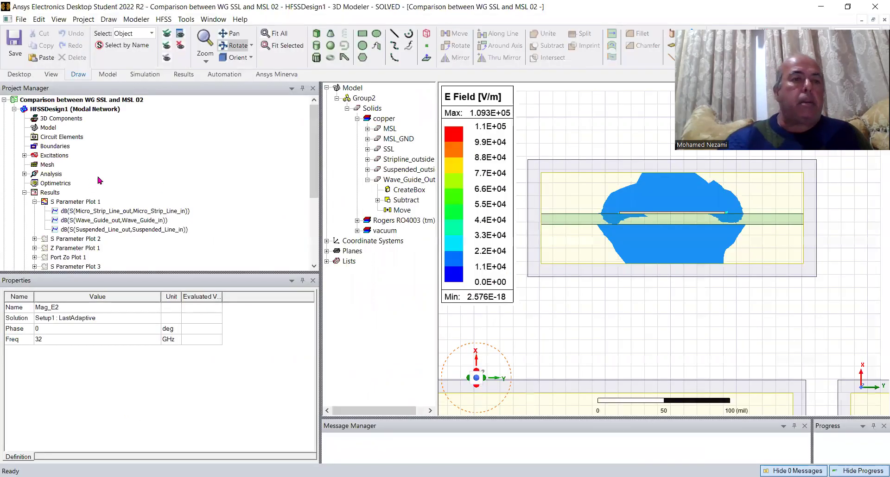
{"action": "left_click", "coordinate": [14, 110]}
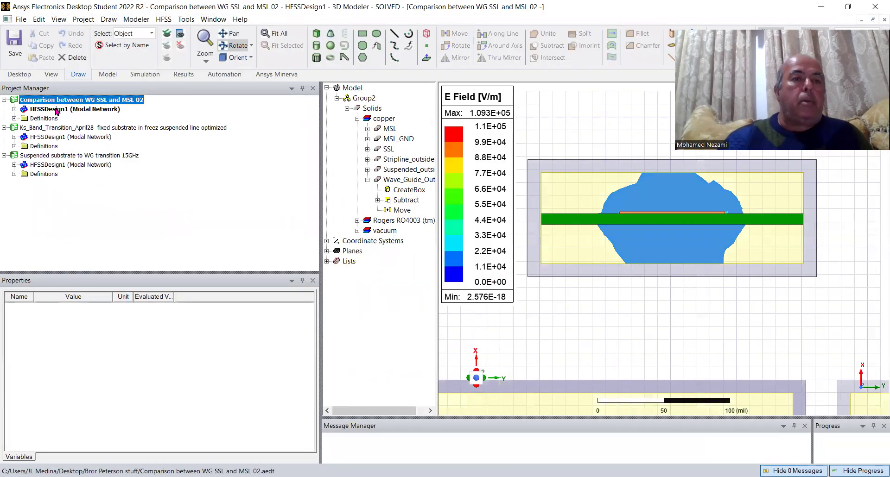
{"action": "double_click", "coordinate": [64, 138]}
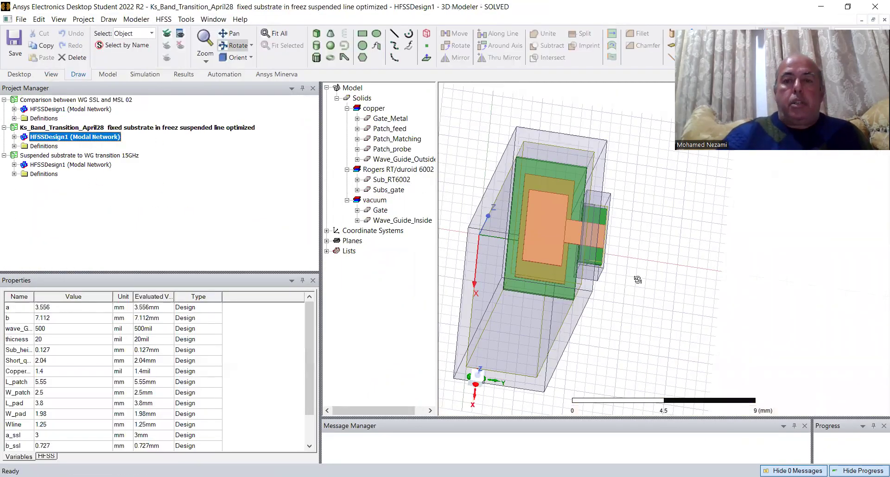
{"action": "left_click_drag", "start_coordinate": [636, 258], "coordinate": [628, 248]}
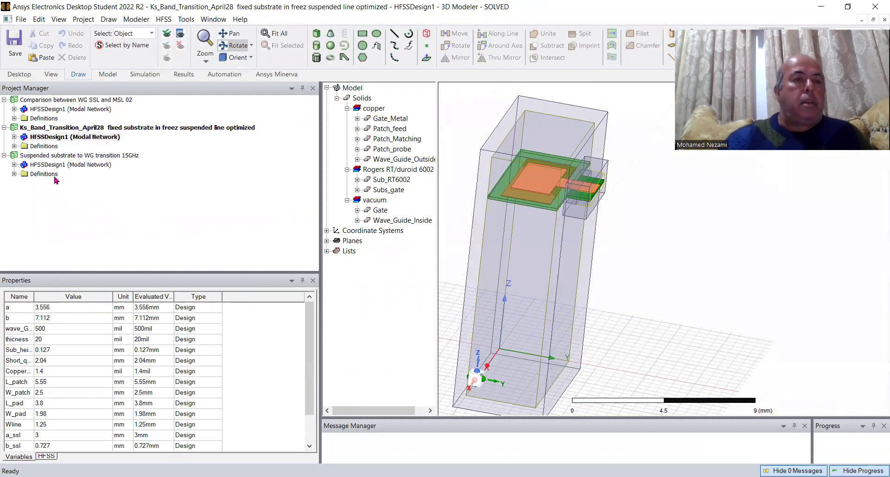
- Open S Parameter Plot 1 of the Ks_Band_Transition_April28 project and examine its reflection and transmission curves
{"action": "left_click", "coordinate": [54, 138]}
{"action": "left_click", "coordinate": [14, 138]}
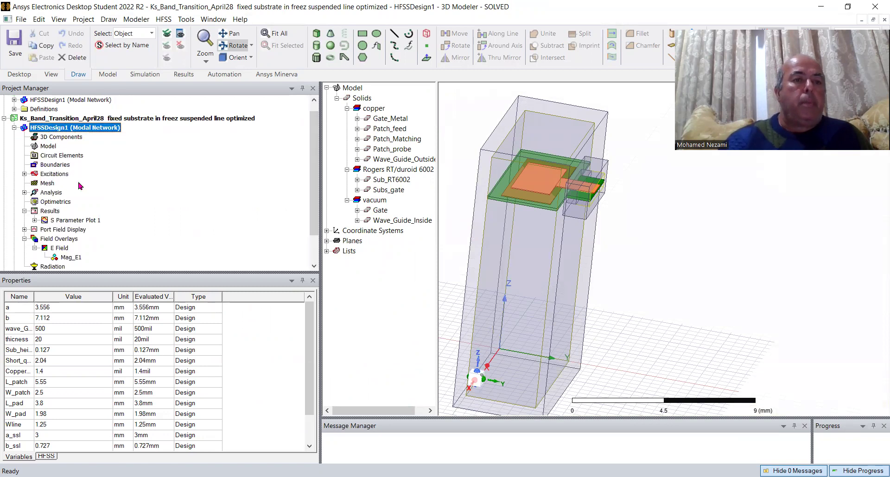
{"action": "left_click_drag", "start_coordinate": [316, 170], "coordinate": [314, 200]}
{"action": "left_click", "coordinate": [35, 183]}
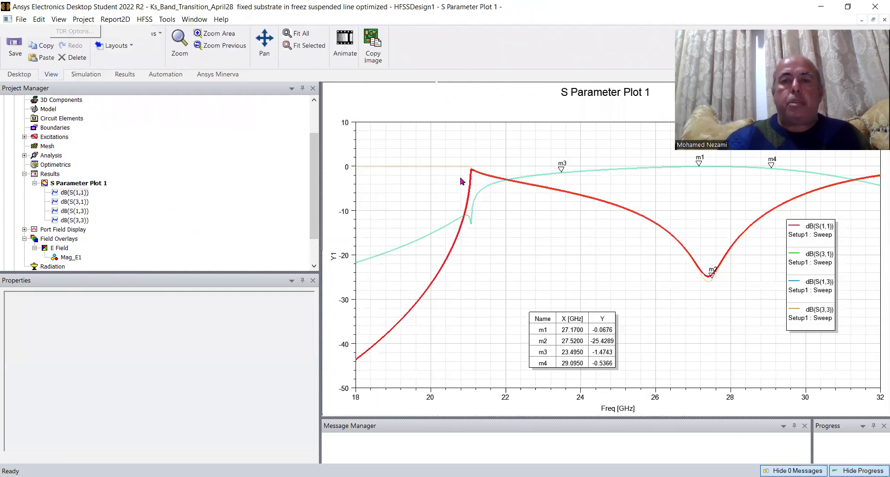
{"action": "left_click", "coordinate": [735, 252]}
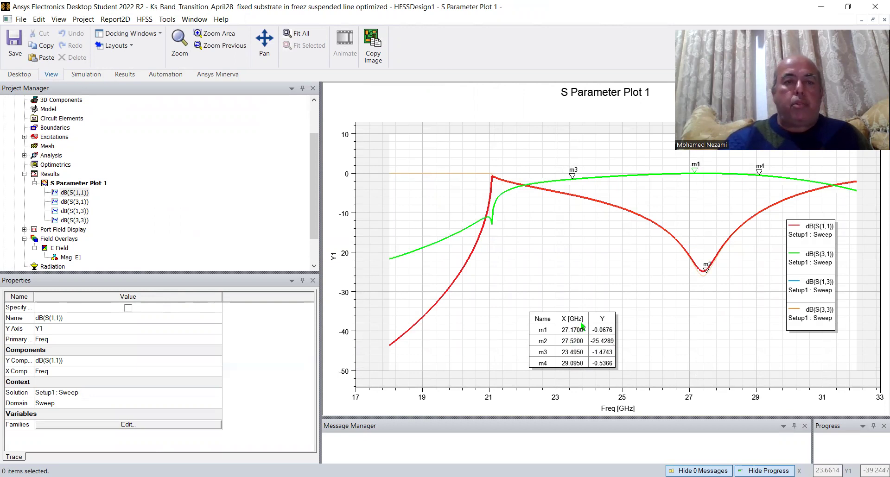
- Display the Mag_E1 field overlay on the transition model and play Animation1, which sweeps the phase
{"action": "double_click", "coordinate": [68, 259]}
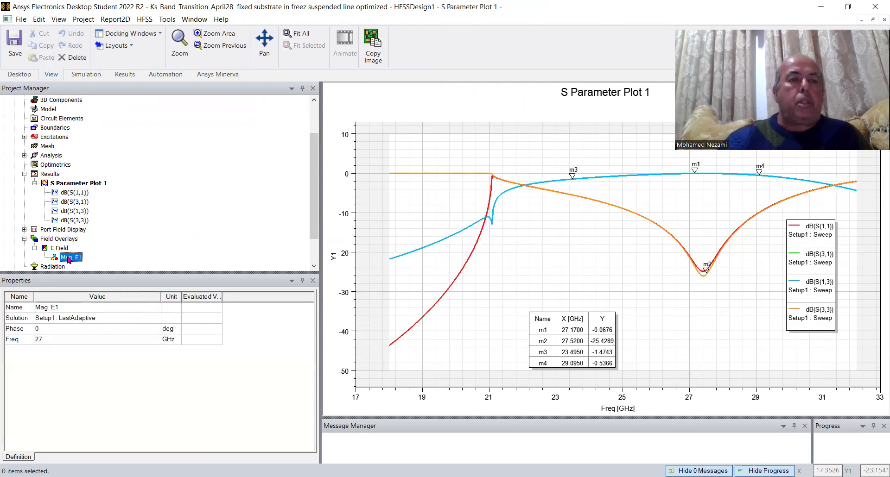
{"action": "left_click_drag", "start_coordinate": [576, 255], "coordinate": [549, 247]}
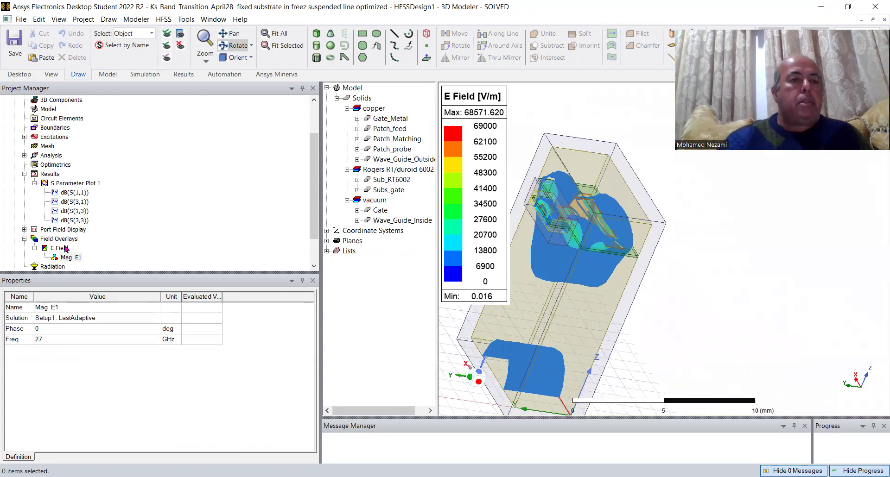
{"action": "left_click", "coordinate": [68, 260]}
{"action": "right_click", "coordinate": [68, 260]}
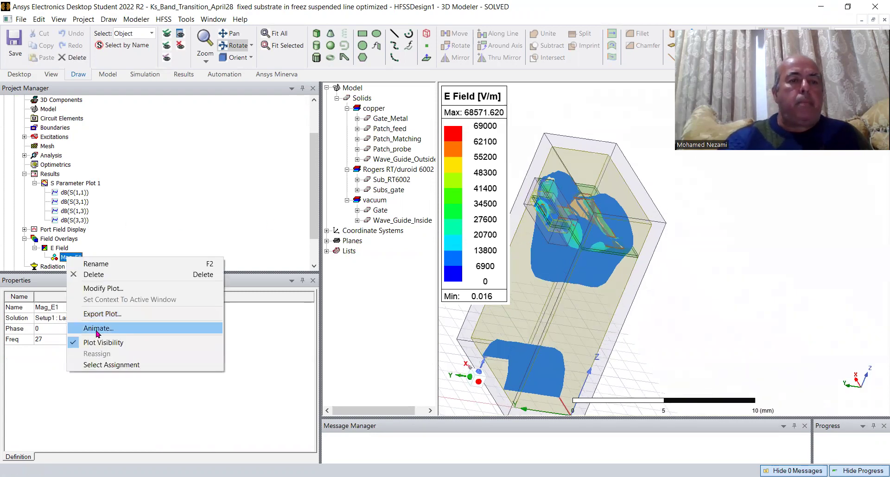
{"action": "left_click", "coordinate": [98, 327]}
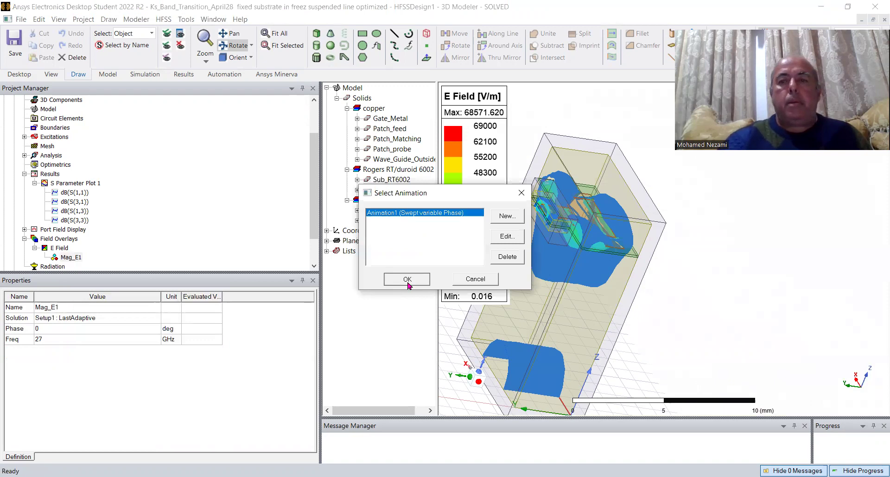
{"action": "left_click", "coordinate": [407, 282]}
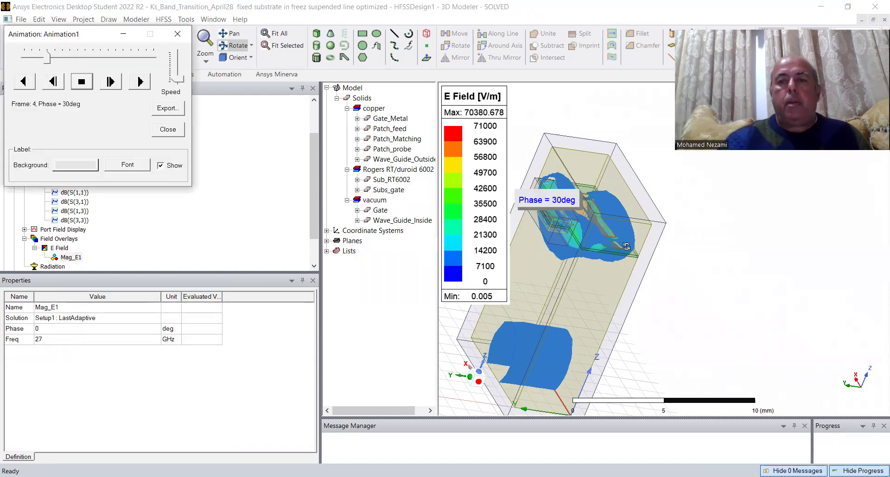
- Examine the animated E-field from an oblique angle and from the Top (-Z) orientation with the whole model fitted
{"action": "left_click_drag", "start_coordinate": [627, 247], "coordinate": [609, 200]}
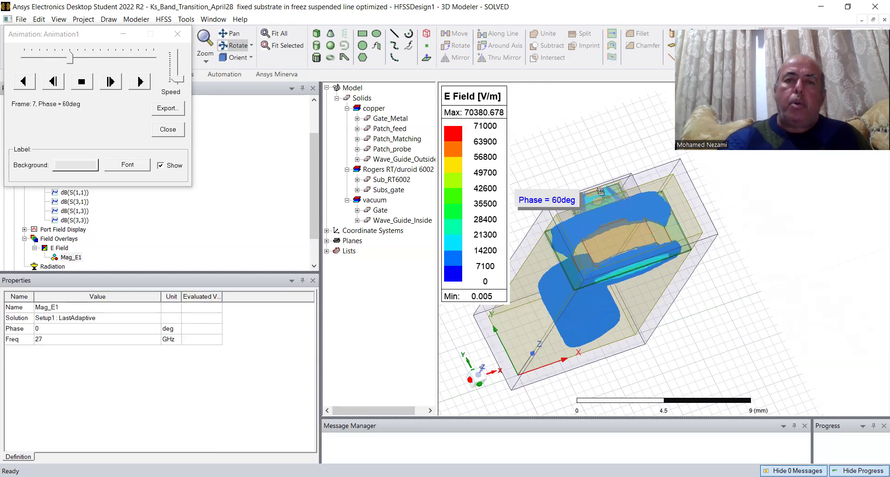
{"action": "left_click", "coordinate": [253, 59]}
{"action": "left_click", "coordinate": [254, 71]}
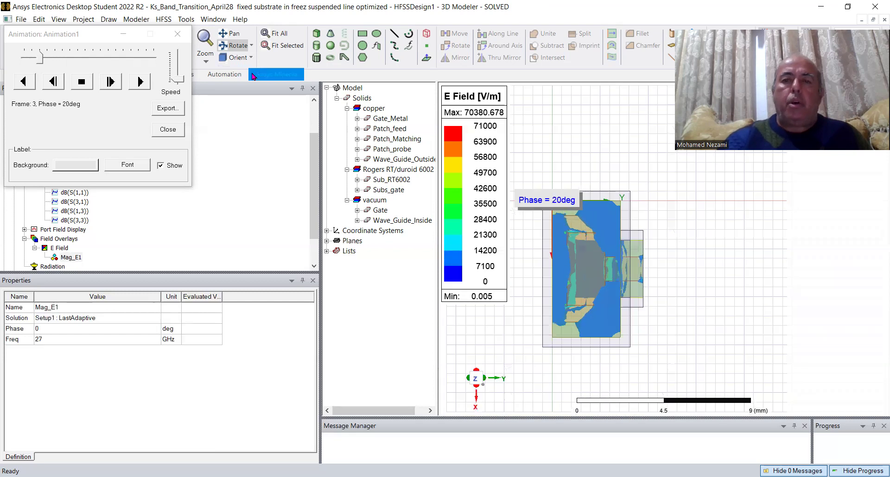
{"action": "left_click", "coordinate": [281, 33]}
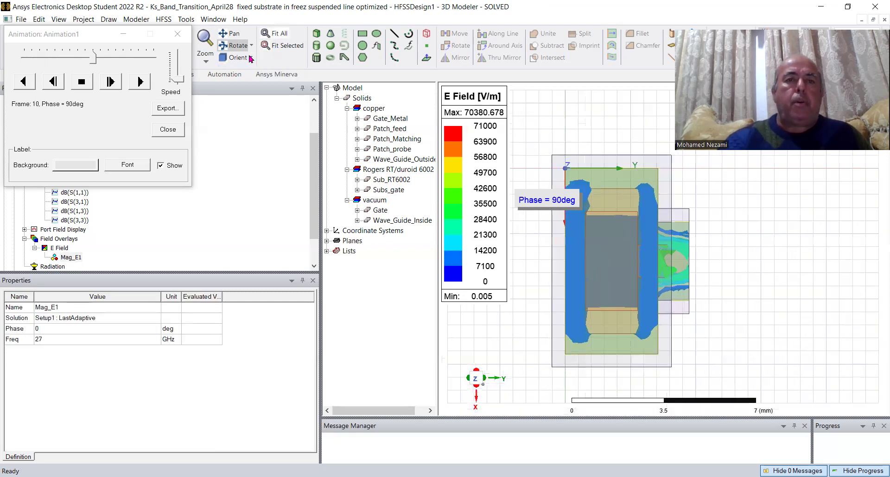
- View the animated E-field from the Bottom (+Z) and Right (-Y) orientations, fitting the whole model in the side view
{"action": "left_click", "coordinate": [250, 59]}
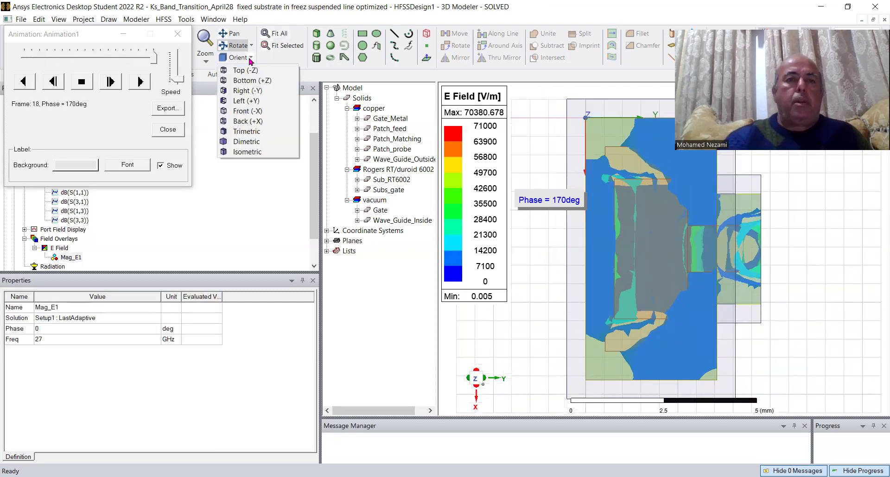
{"action": "left_click", "coordinate": [250, 81]}
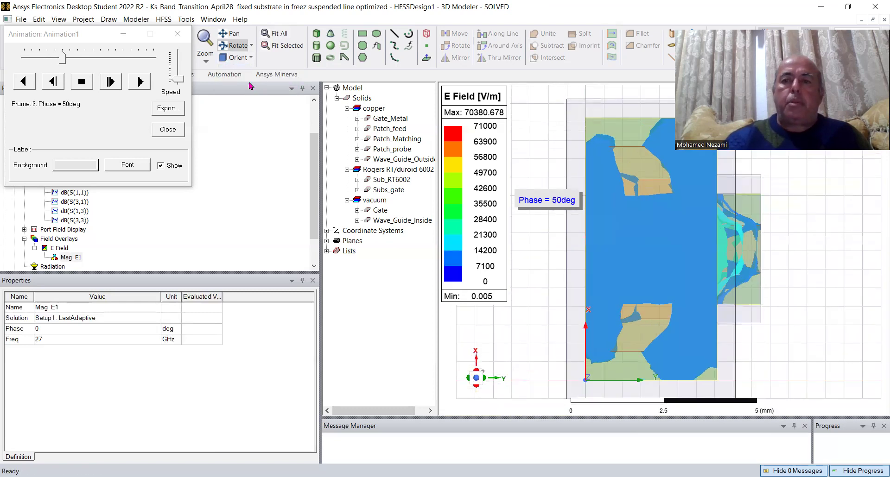
{"action": "left_click", "coordinate": [251, 58]}
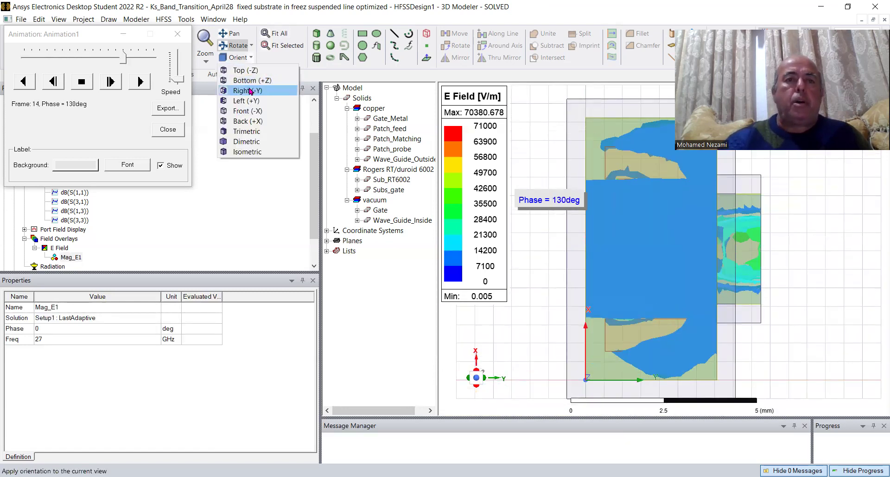
{"action": "left_click", "coordinate": [252, 89]}
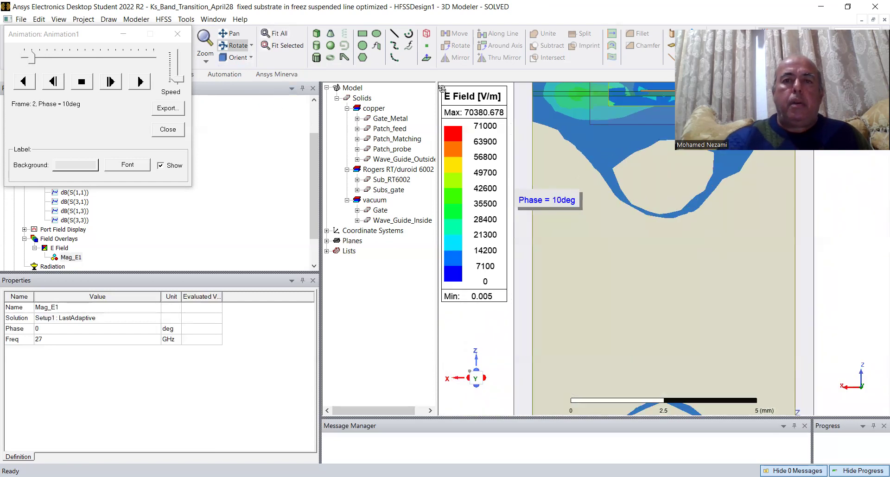
{"action": "left_click", "coordinate": [278, 34]}
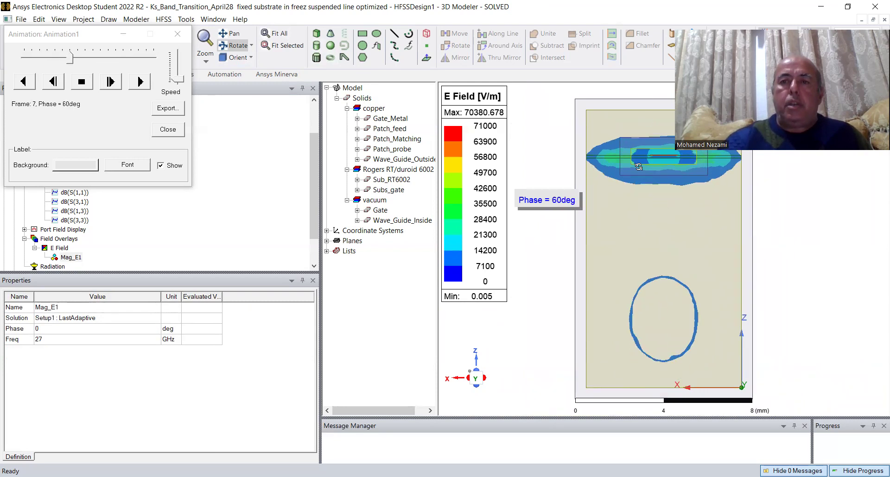
- View the animated E-field from the Left (+Y) orientation and from an oblique angle
{"action": "left_click", "coordinate": [251, 58]}
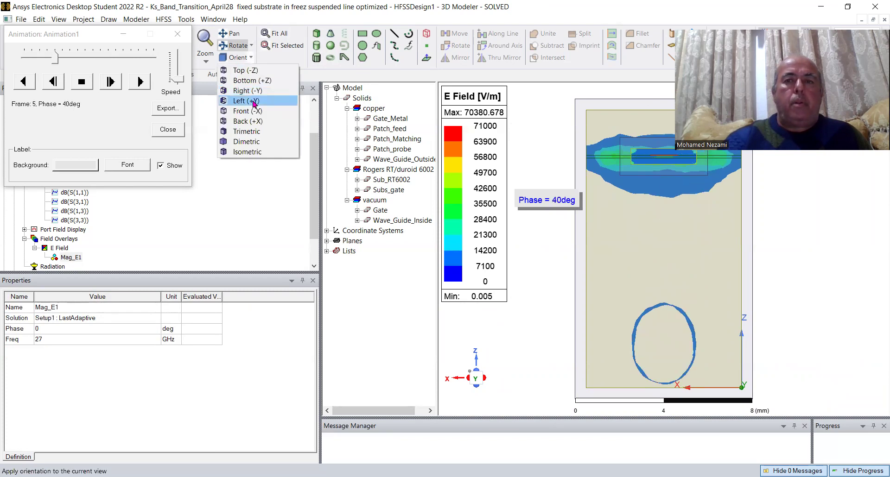
{"action": "left_click", "coordinate": [257, 113]}
{"action": "scroll", "coordinate": [661, 250], "scroll_direction": "down", "scroll_amount": 3}
{"action": "scroll", "coordinate": [658, 265], "scroll_direction": "up", "scroll_amount": 3}
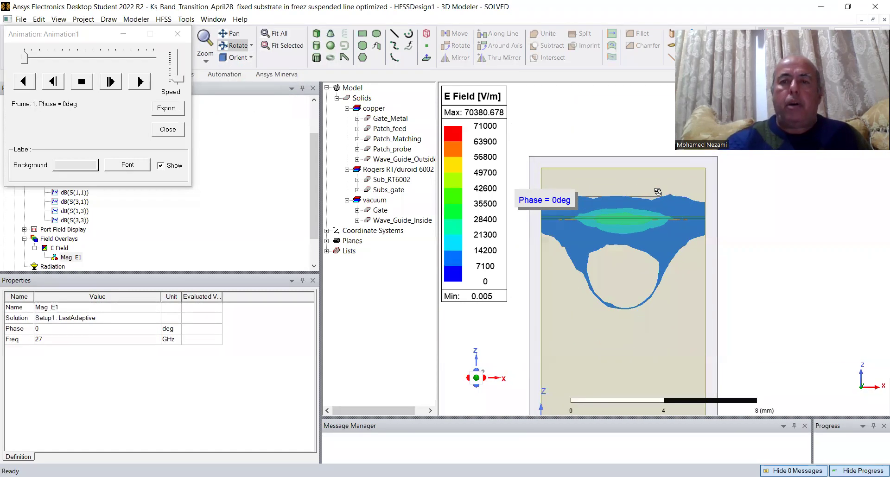
{"action": "left_click_drag", "start_coordinate": [635, 293], "coordinate": [668, 249]}
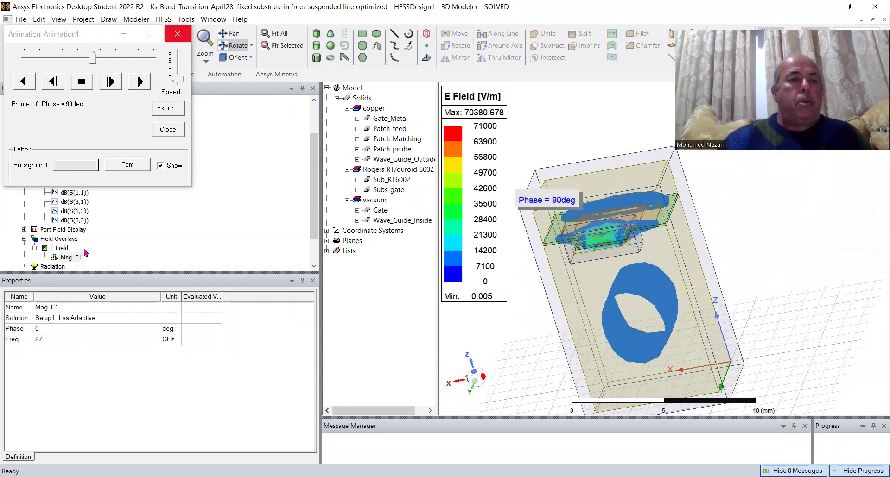
- Close the phase animation and hide the Mag_E1 field overlay on the transition model
{"action": "key", "text": "Escape"}
{"action": "left_click", "coordinate": [71, 258]}
{"action": "right_click", "coordinate": [70, 258]}
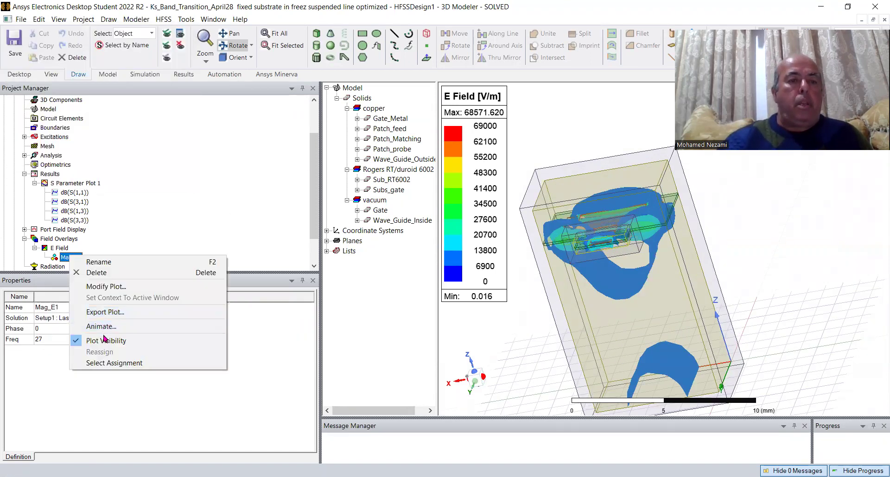
{"action": "left_click", "coordinate": [104, 339]}
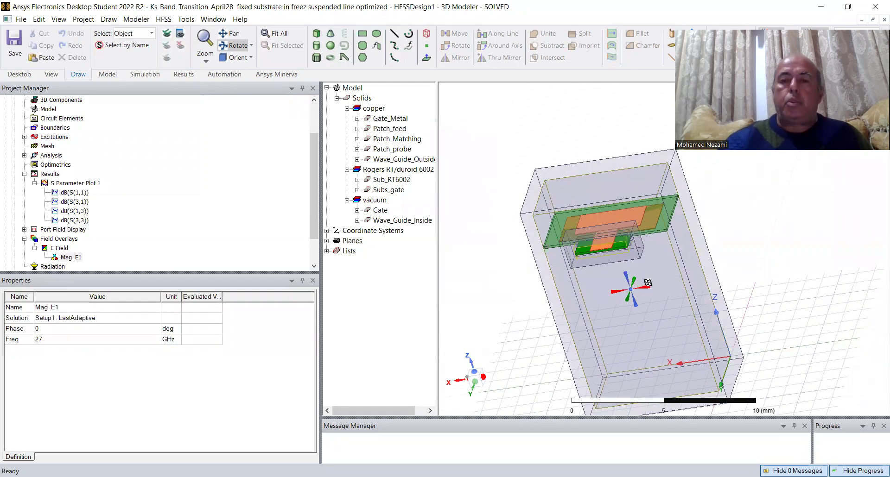
- Examine the patch, suspended substrate and gate opening of the bare transition model from oblique angles and nearly edge-on
{"action": "left_click_drag", "start_coordinate": [648, 283], "coordinate": [605, 270]}
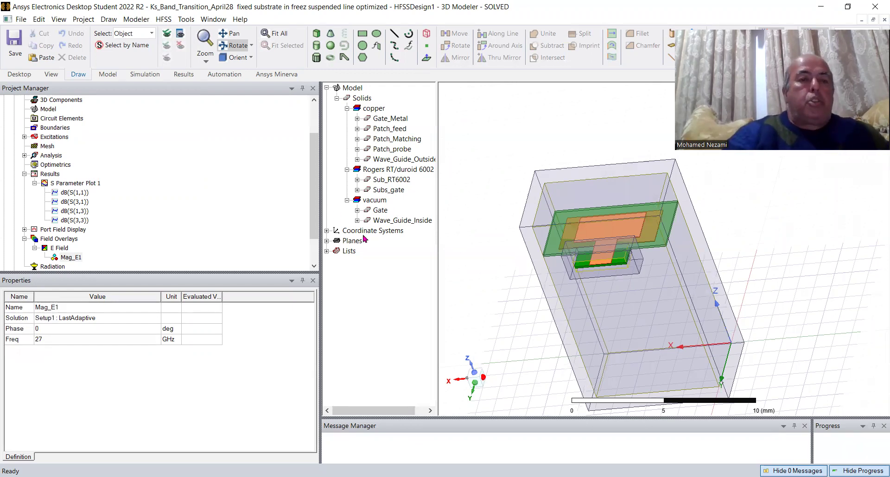
{"action": "left_click_drag", "start_coordinate": [629, 265], "coordinate": [584, 223]}
{"action": "scroll", "coordinate": [584, 223], "scroll_direction": "up", "scroll_amount": 5}
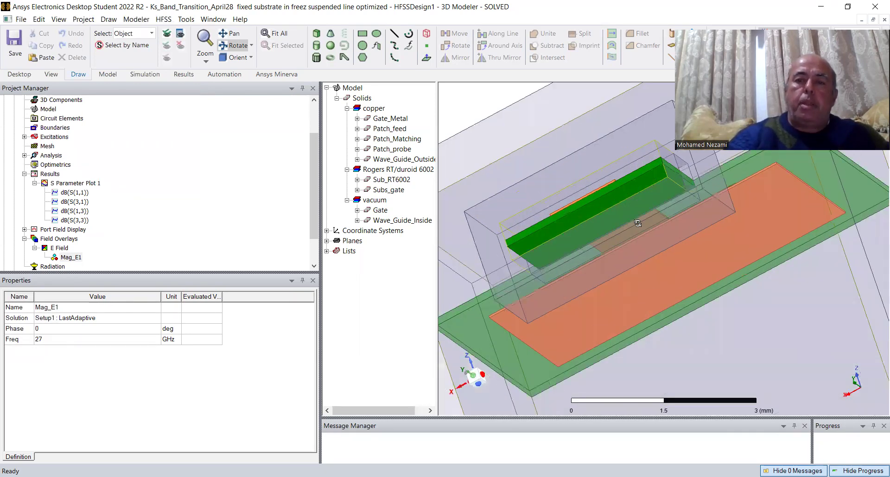
{"action": "left_click_drag", "start_coordinate": [638, 224], "coordinate": [598, 194]}
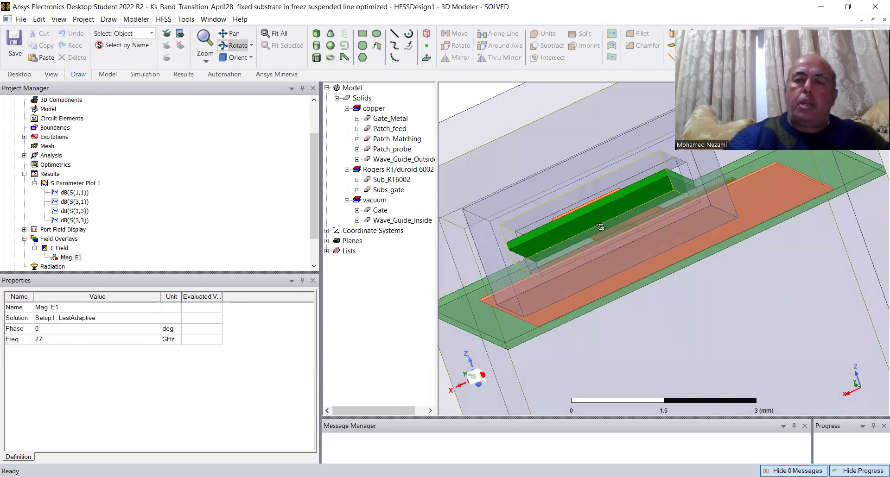
{"action": "left_click_drag", "start_coordinate": [601, 227], "coordinate": [561, 207]}
{"action": "left_click_drag", "start_coordinate": [586, 246], "coordinate": [603, 317]}
{"action": "left_click_drag", "start_coordinate": [584, 357], "coordinate": [640, 258]}
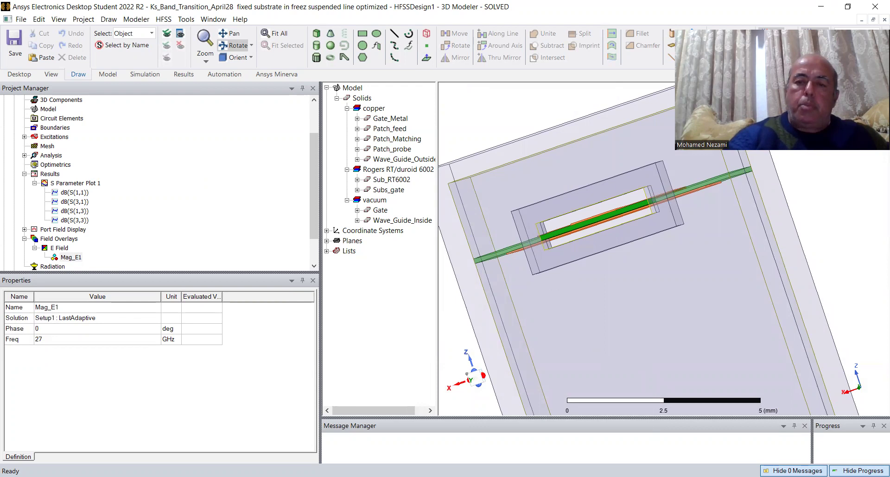
- Review the suspended microstrip impedance formulas in the Niu_2019 paper in Acrobat Reader and compare its structure with the HFSS model's gate opening
{"action": "key", "text": "alt+Tab"}
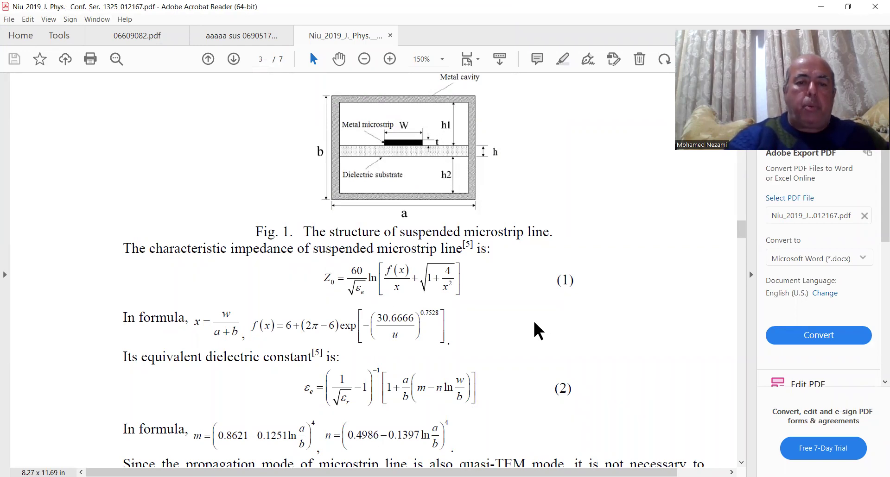
{"action": "scroll", "coordinate": [492, 330], "scroll_direction": "down", "scroll_amount": 2}
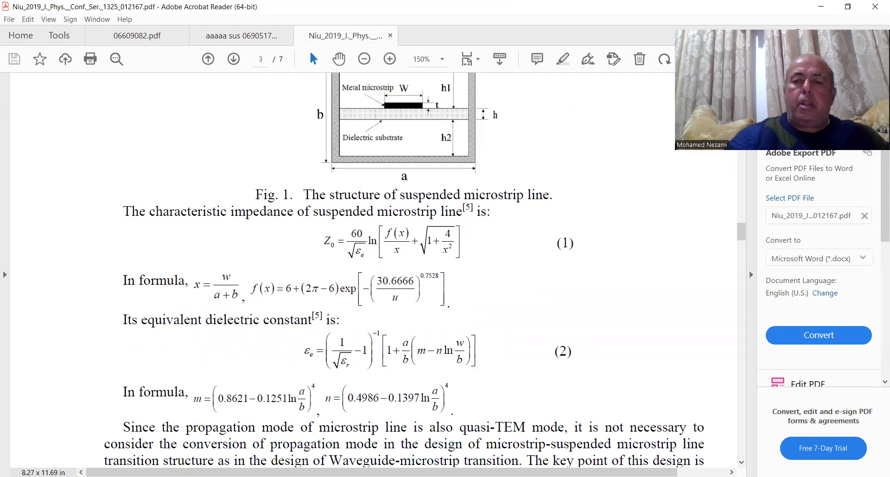
{"action": "key", "text": "alt+Tab"}
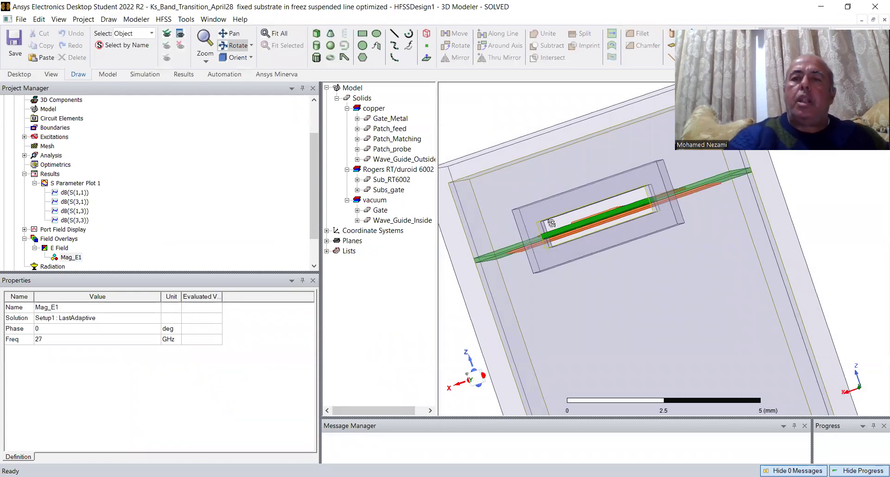
{"action": "left_click", "coordinate": [666, 262]}
{"action": "left_click_drag", "start_coordinate": [665, 262], "coordinate": [685, 283]}
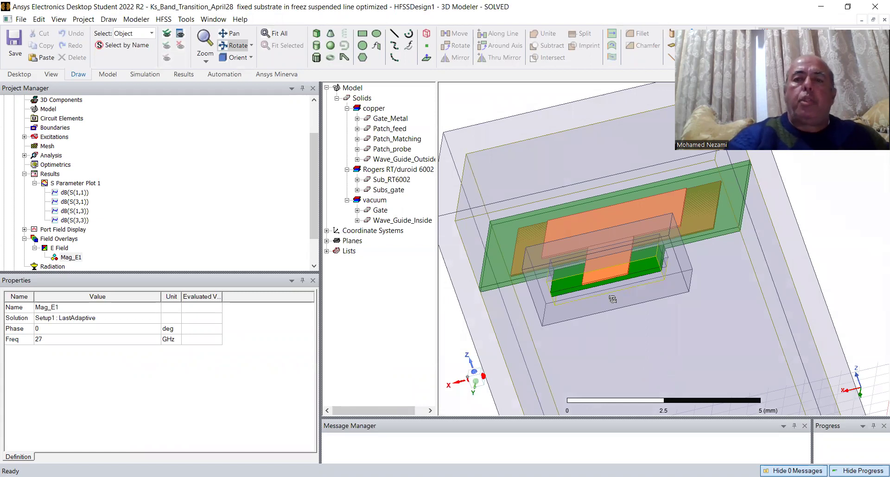
{"action": "left_click_drag", "start_coordinate": [613, 299], "coordinate": [603, 261]}
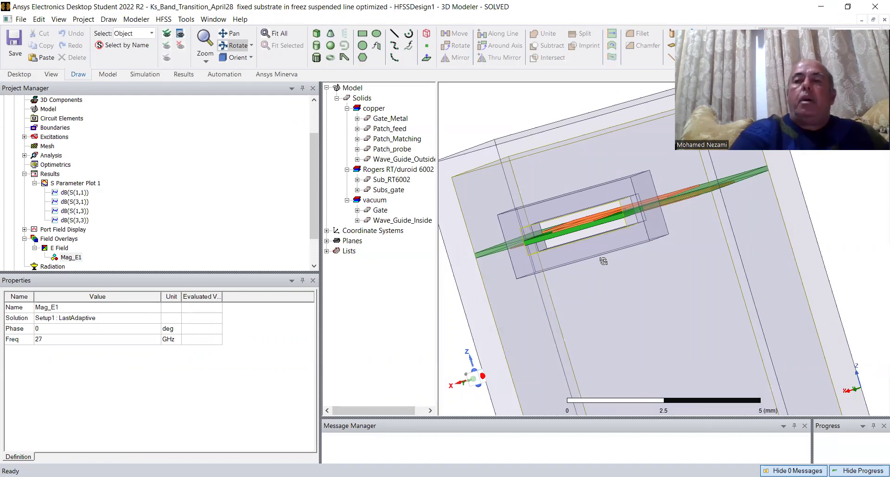
{"action": "left_click_drag", "start_coordinate": [603, 267], "coordinate": [610, 214]}
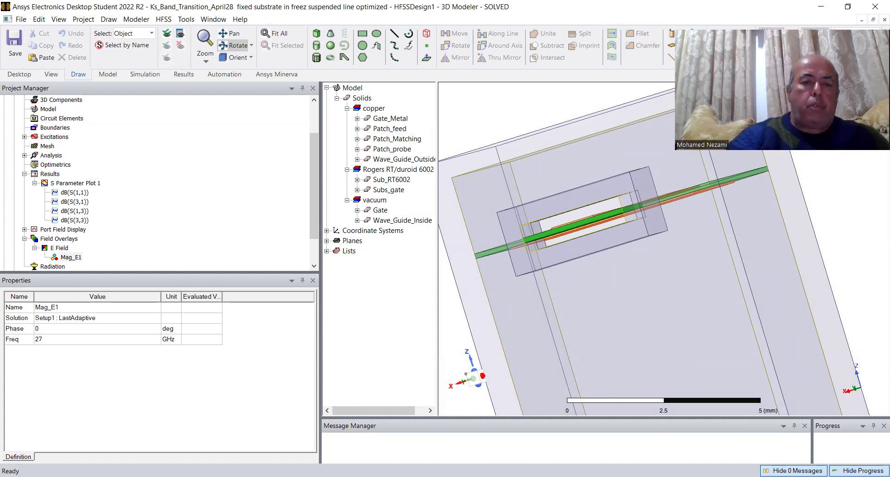
- Look through the Niu_2019 paper's transition model, introduction and Fig. 1 cross-section, and compare them with the HFSS model's gate end
{"action": "key", "text": "alt+Tab"}
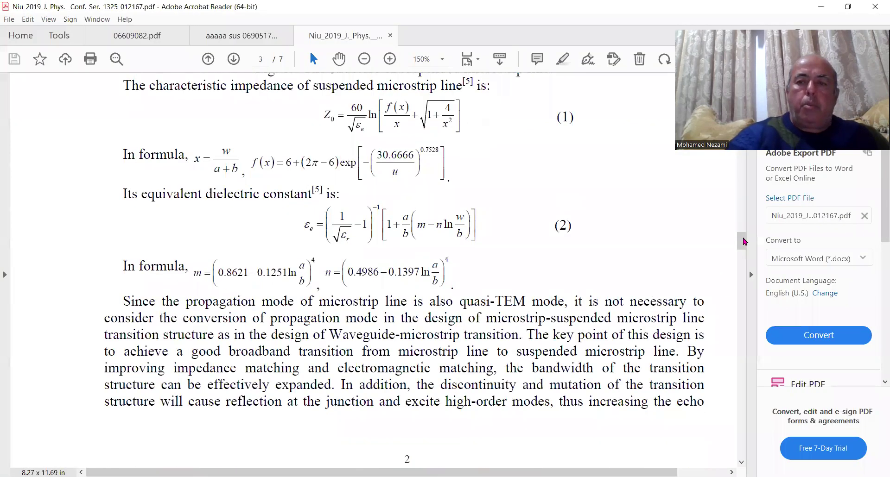
{"action": "left_click_drag", "start_coordinate": [740, 241], "coordinate": [741, 268]}
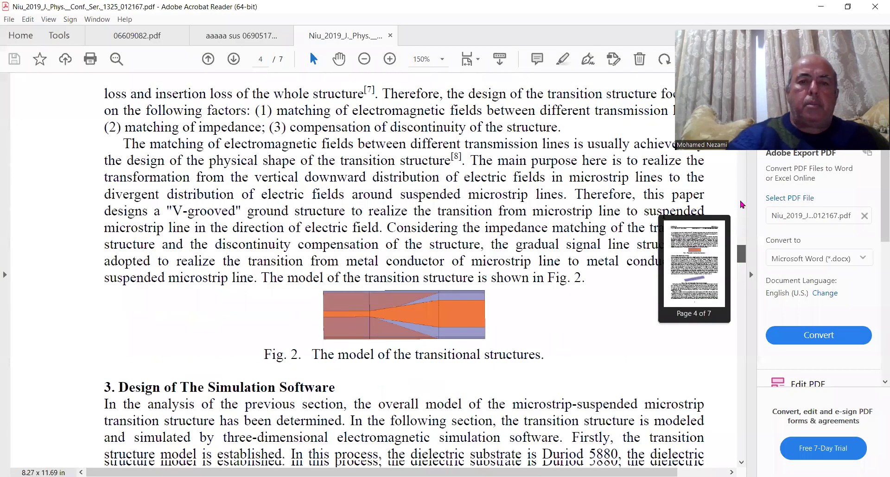
{"action": "left_click_drag", "start_coordinate": [742, 202], "coordinate": [741, 179]}
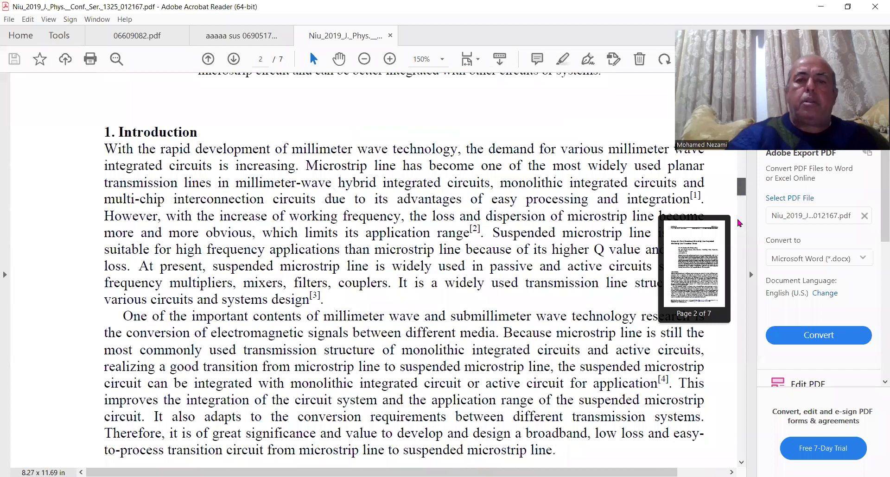
{"action": "left_click_drag", "start_coordinate": [740, 224], "coordinate": [740, 225]}
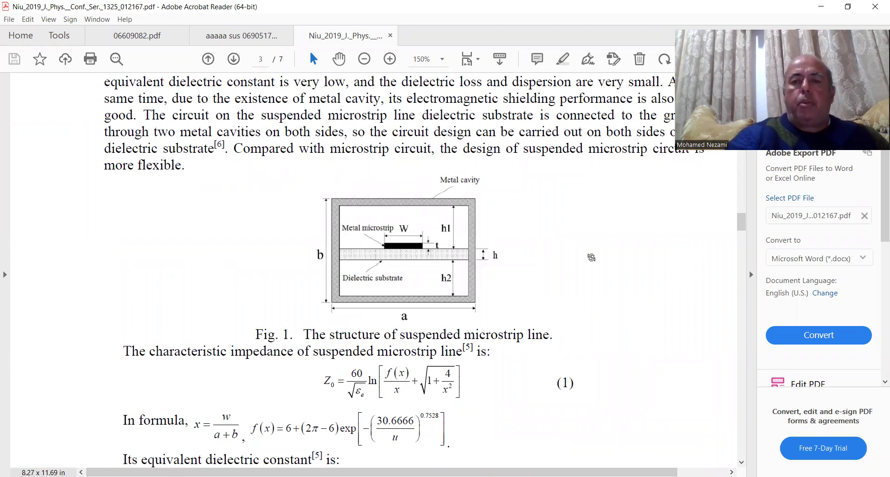
{"action": "key", "text": "alt+Tab"}
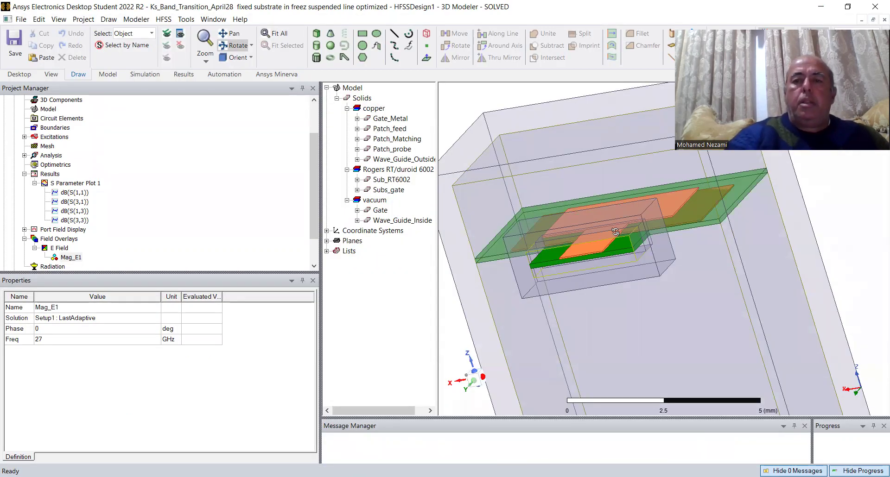
{"action": "left_click_drag", "start_coordinate": [599, 280], "coordinate": [608, 270]}
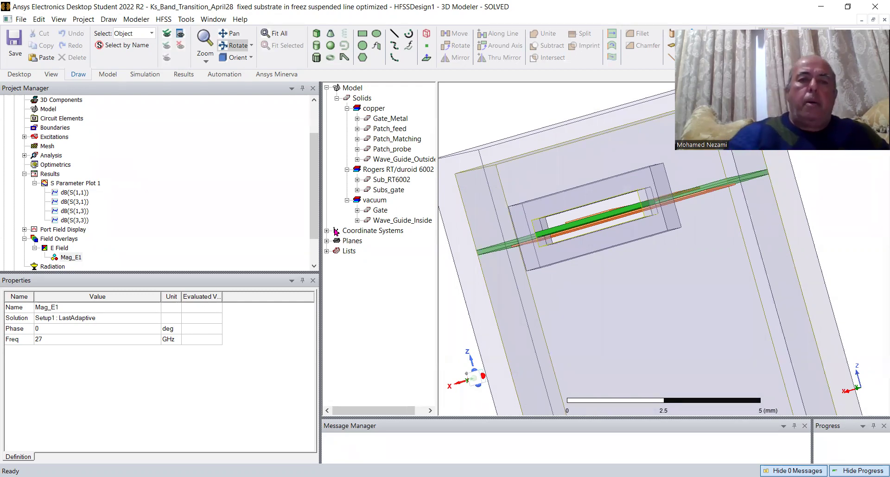
- Open HFSSDesign1 of the Suspended substrate to WG transition 15GHz project and list the model's copper solids
{"action": "scroll", "coordinate": [314, 175], "scroll_direction": "down", "scroll_amount": 1}
{"action": "left_click_drag", "start_coordinate": [314, 174], "coordinate": [314, 193]}
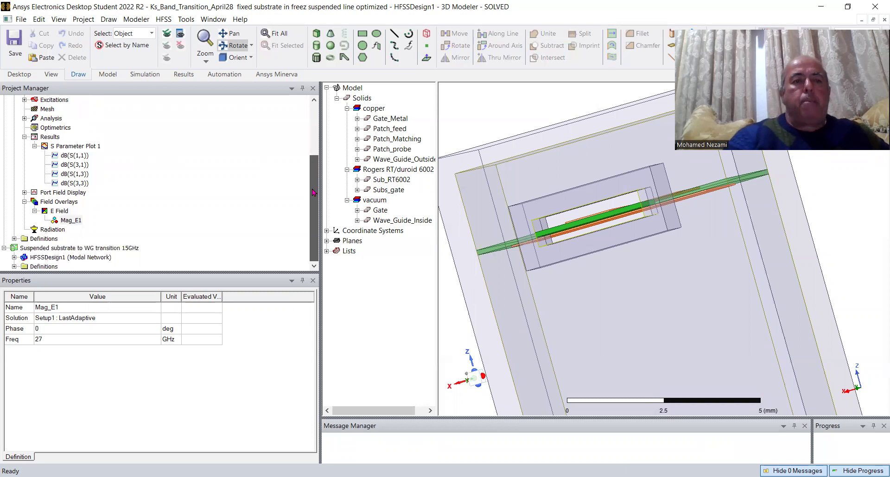
{"action": "left_click", "coordinate": [42, 258]}
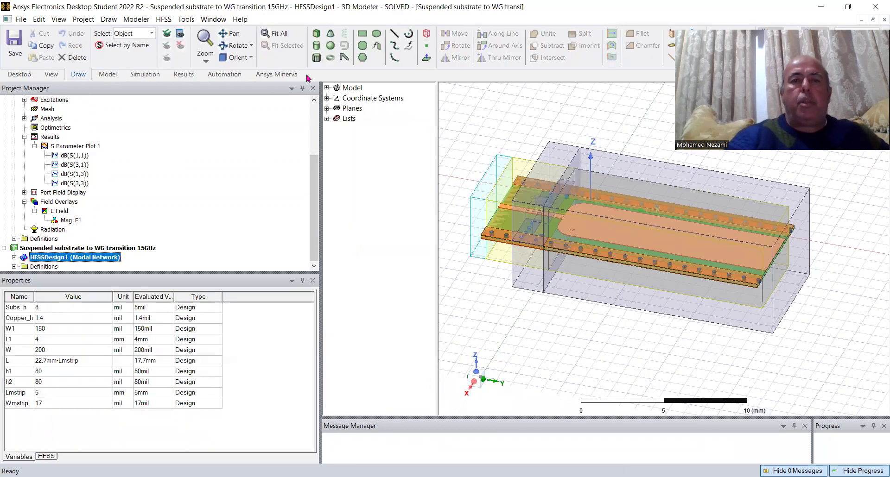
{"action": "left_click", "coordinate": [234, 45]}
{"action": "left_click_drag", "start_coordinate": [606, 211], "coordinate": [594, 234]}
{"action": "left_click", "coordinate": [326, 88]}
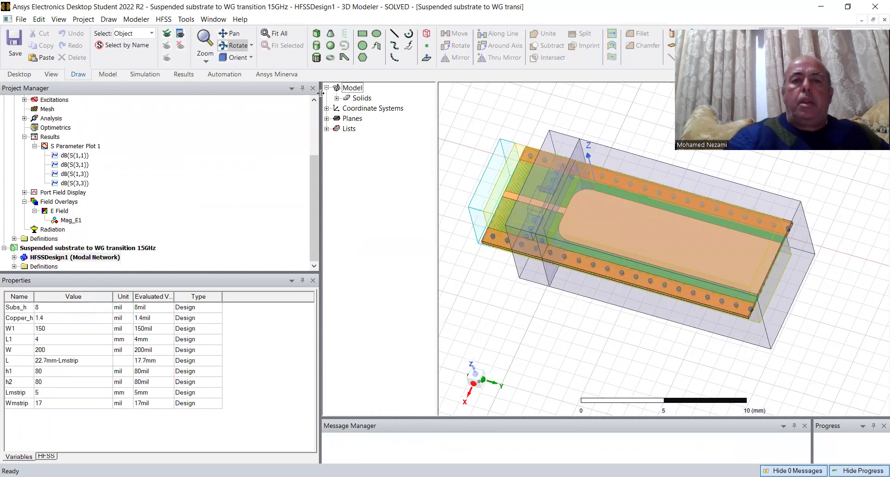
{"action": "left_click", "coordinate": [337, 98]}
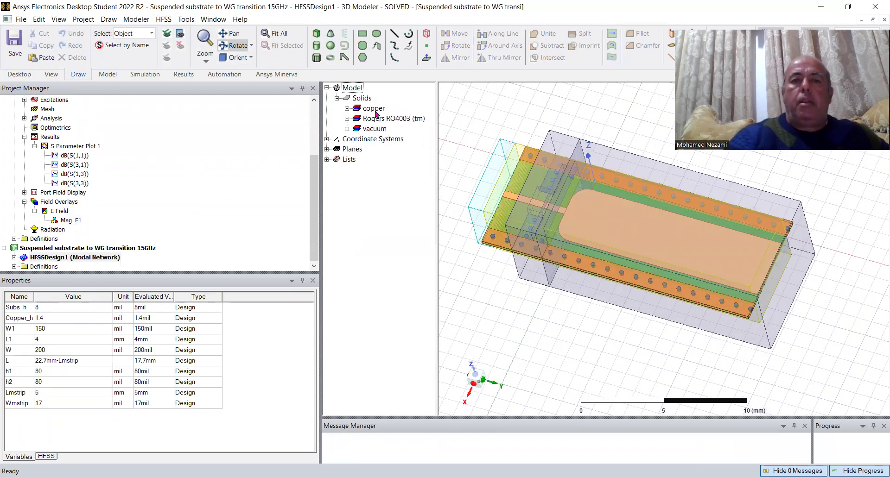
{"action": "left_click", "coordinate": [347, 108]}
- Examine the 15 GHz transition's wide suspended strip, side grounds and via rows from above and below
{"action": "left_click_drag", "start_coordinate": [624, 267], "coordinate": [703, 243]}
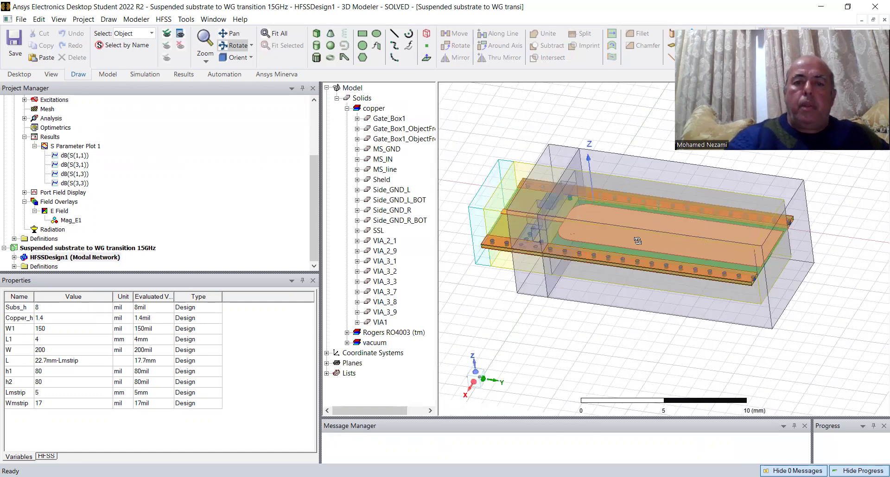
{"action": "left_click_drag", "start_coordinate": [638, 241], "coordinate": [727, 223]}
{"action": "left_click_drag", "start_coordinate": [651, 176], "coordinate": [661, 201]}
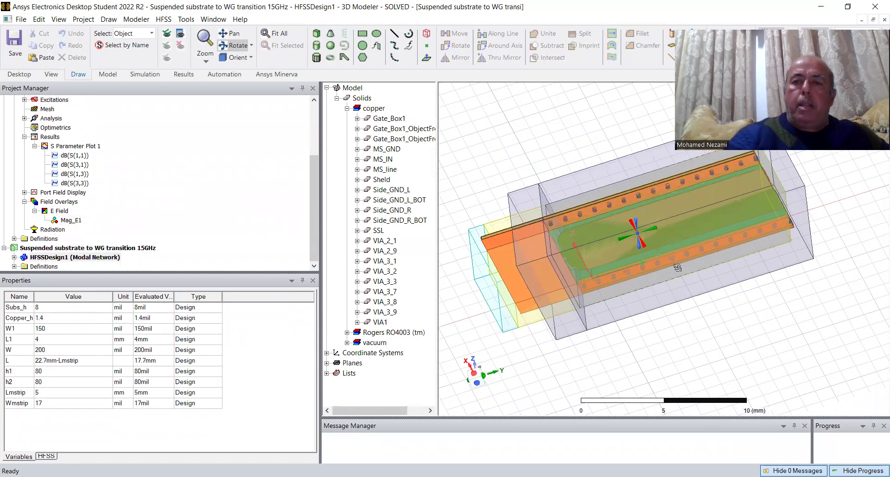
{"action": "left_click_drag", "start_coordinate": [677, 268], "coordinate": [573, 198]}
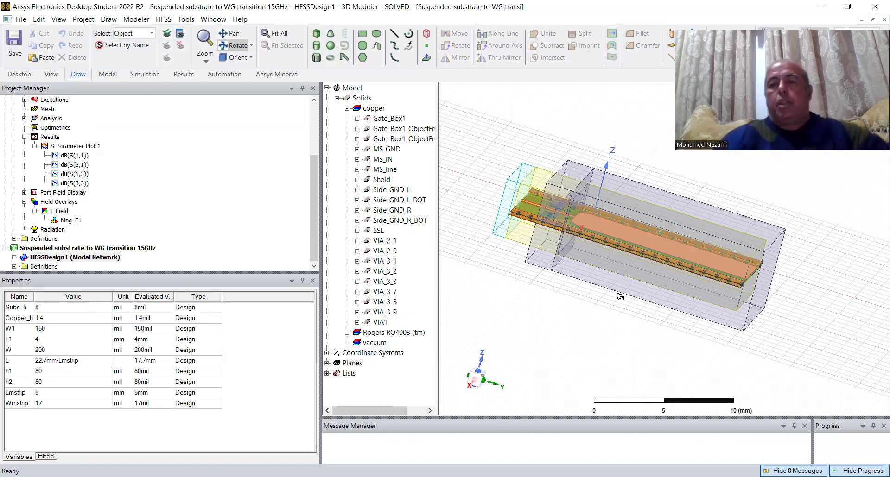
{"action": "left_click_drag", "start_coordinate": [719, 226], "coordinate": [708, 241]}
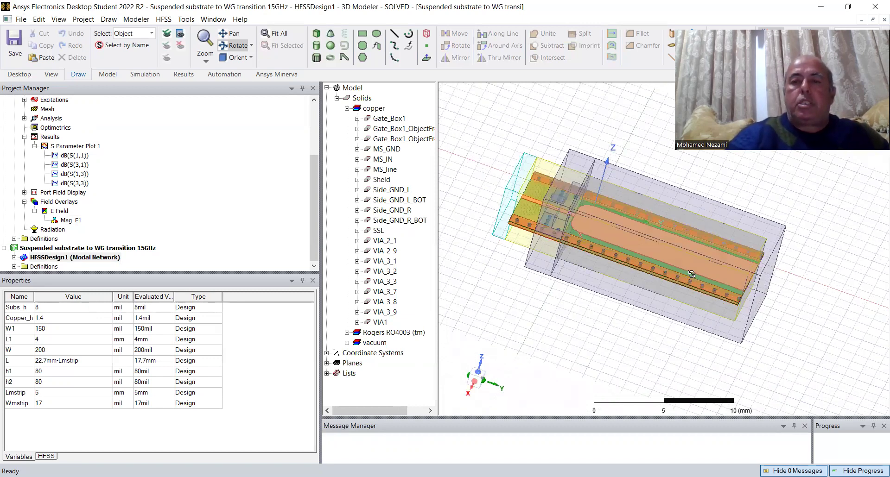
{"action": "left_click_drag", "start_coordinate": [692, 275], "coordinate": [536, 227]}
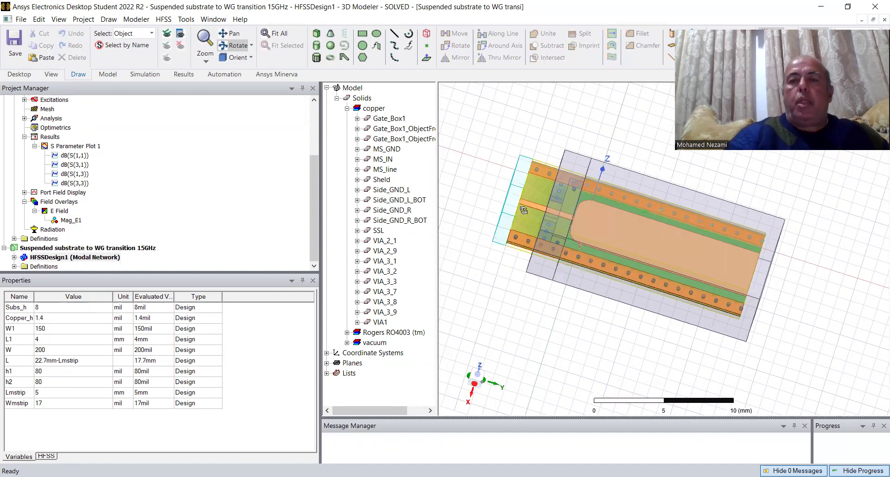
- Inspect the microstrip feed section close up, and examine its ground plane on the underside of the substrate
{"action": "scroll", "coordinate": [528, 213], "scroll_direction": "up", "scroll_amount": 2}
{"action": "scroll", "coordinate": [684, 257], "scroll_direction": "up", "scroll_amount": 2}
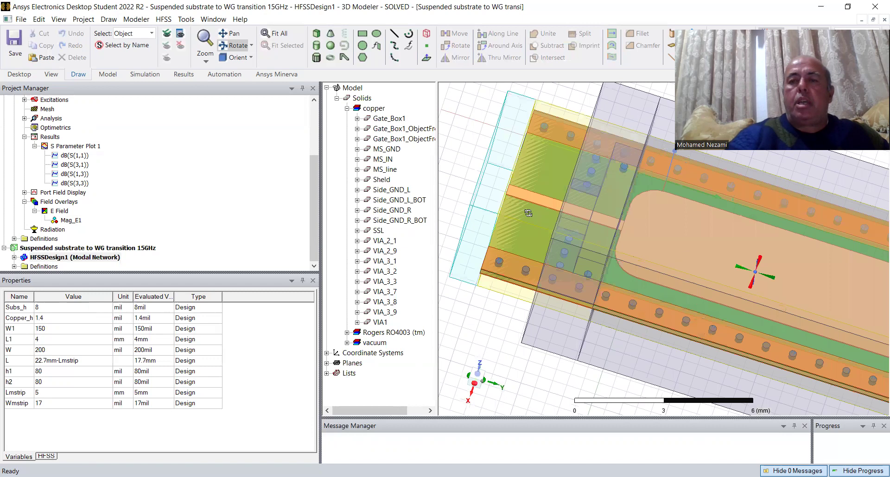
{"action": "scroll", "coordinate": [528, 213], "scroll_direction": "down", "scroll_amount": 2}
{"action": "scroll", "coordinate": [720, 238], "scroll_direction": "down", "scroll_amount": 2}
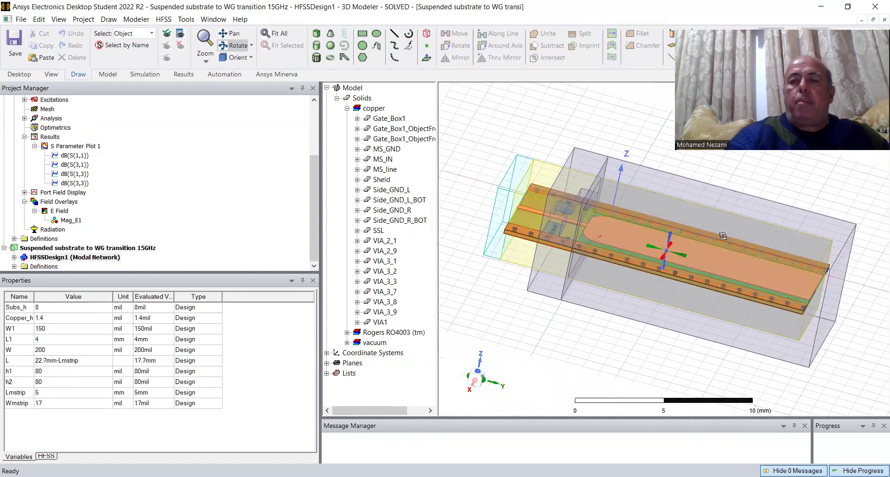
{"action": "left_click_drag", "start_coordinate": [722, 236], "coordinate": [570, 267]}
{"action": "left_click_drag", "start_coordinate": [594, 222], "coordinate": [586, 160]}
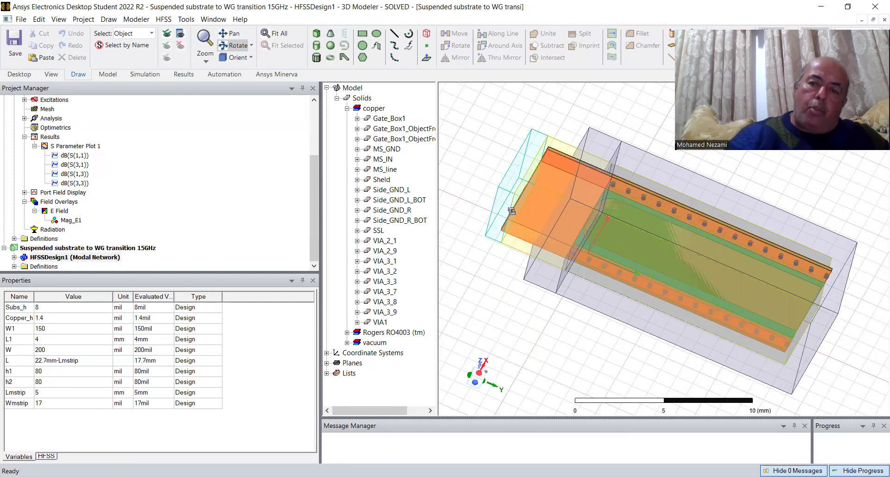
{"action": "left_click_drag", "start_coordinate": [590, 200], "coordinate": [555, 285]}
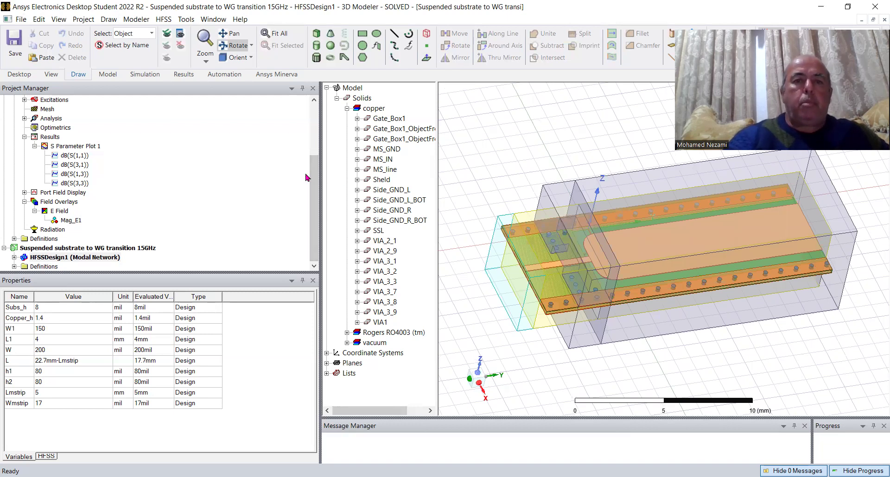
- Open S Parameter Plot 1 of the 15 GHz transition's HFSSDesign1 and review its transmission and reflection curves
{"action": "left_click", "coordinate": [14, 258]}
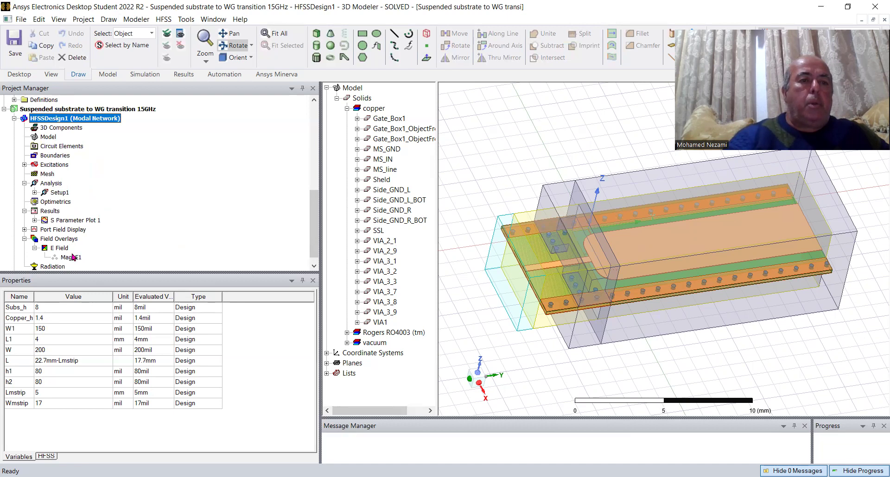
{"action": "scroll", "coordinate": [318, 209], "scroll_direction": "down", "scroll_amount": 1}
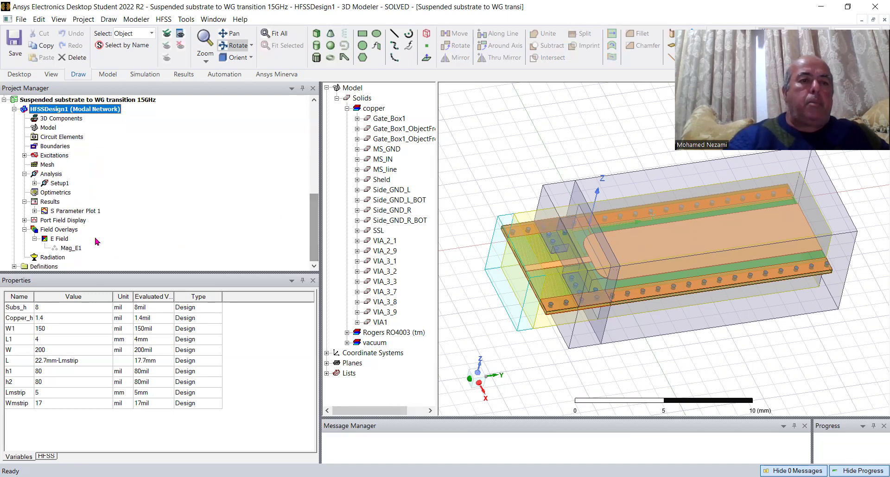
{"action": "double_click", "coordinate": [47, 211]}
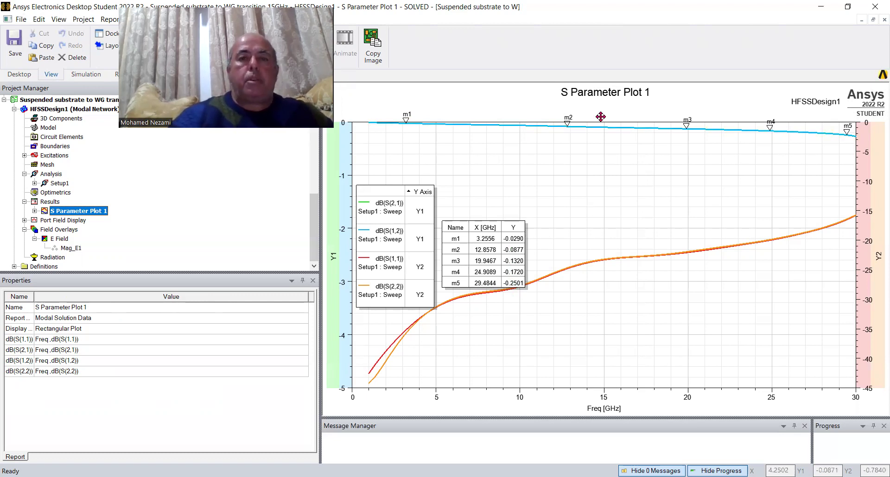
- Display the Mag_E1 electric field overlay on the 15 GHz transition model and examine it at different tilts
{"action": "left_click", "coordinate": [72, 249]}
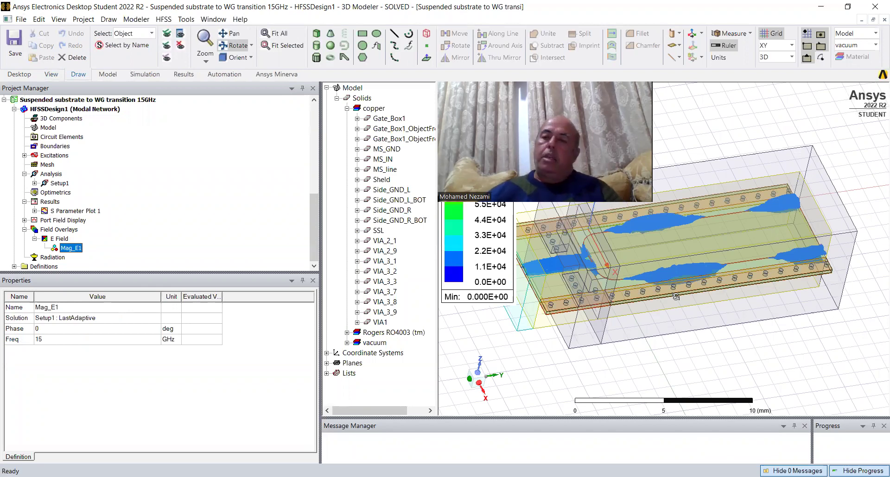
{"action": "left_click_drag", "start_coordinate": [747, 233], "coordinate": [650, 309]}
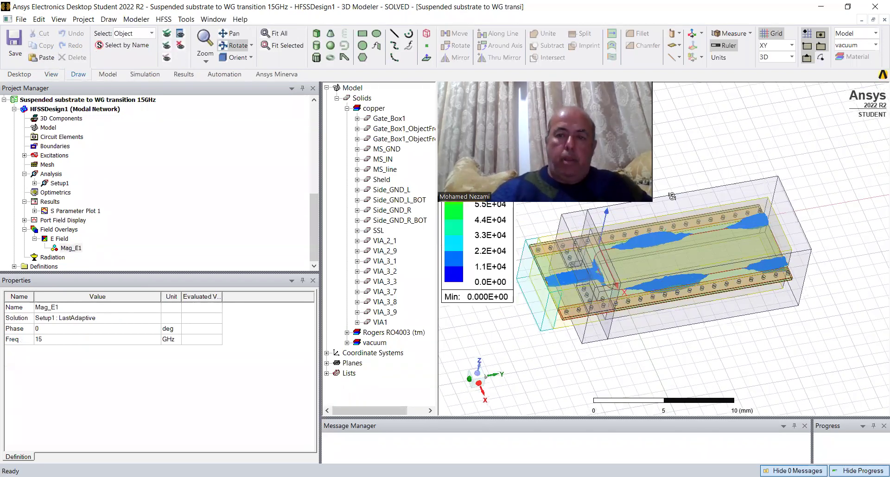
{"action": "left_click_drag", "start_coordinate": [672, 197], "coordinate": [664, 296]}
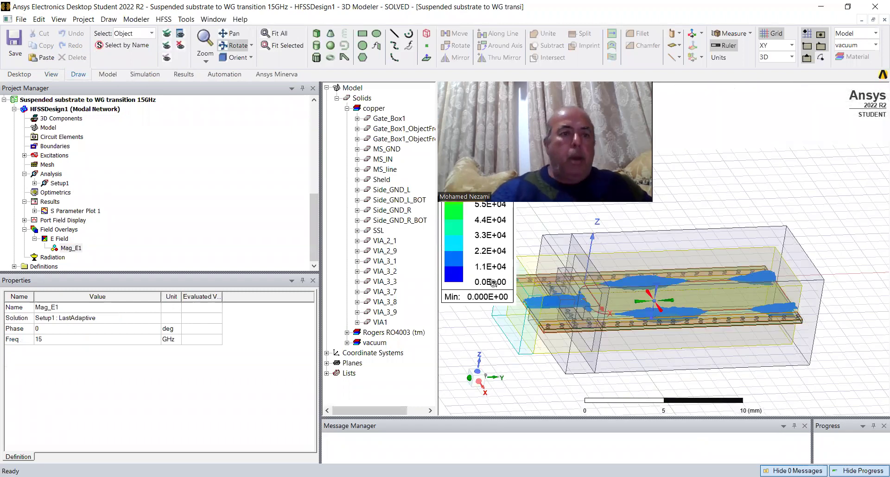
- Animate Mag_E1 with Animation1 (swept variable Phase) and examine the moving field along the transition from several angles, including close up
{"action": "left_click", "coordinate": [67, 249]}
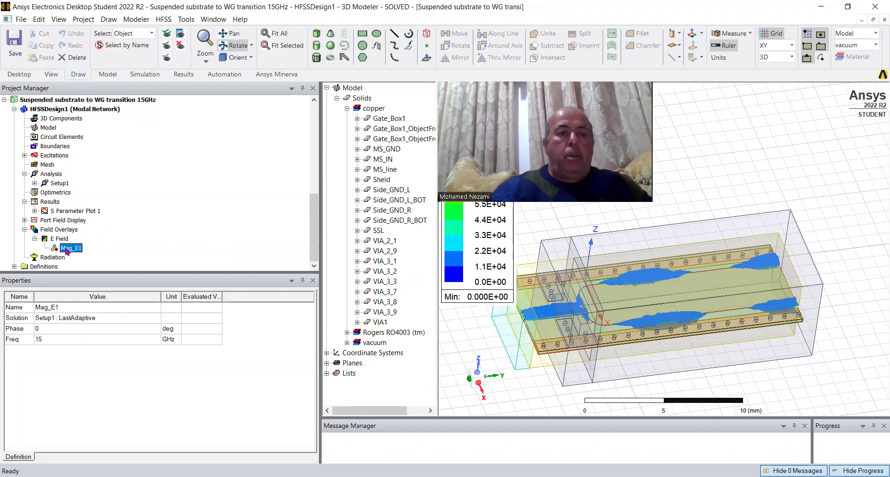
{"action": "right_click", "coordinate": [66, 249]}
{"action": "left_click", "coordinate": [109, 319]}
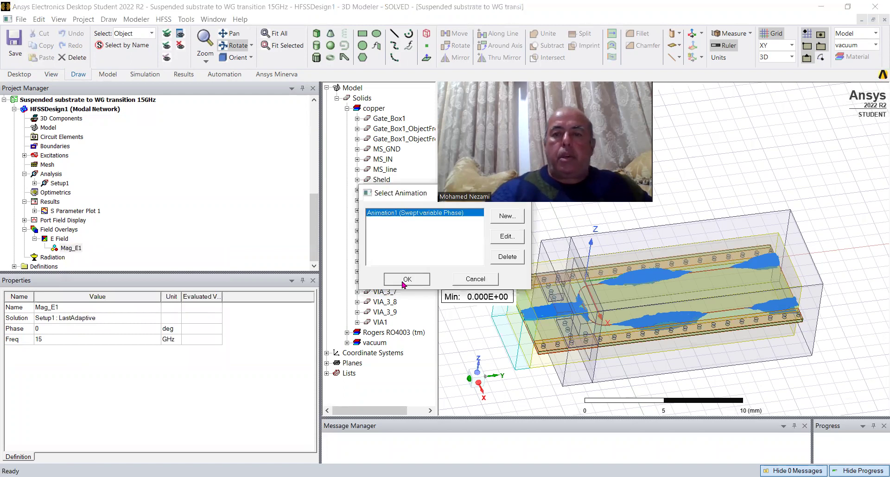
{"action": "left_click", "coordinate": [406, 280]}
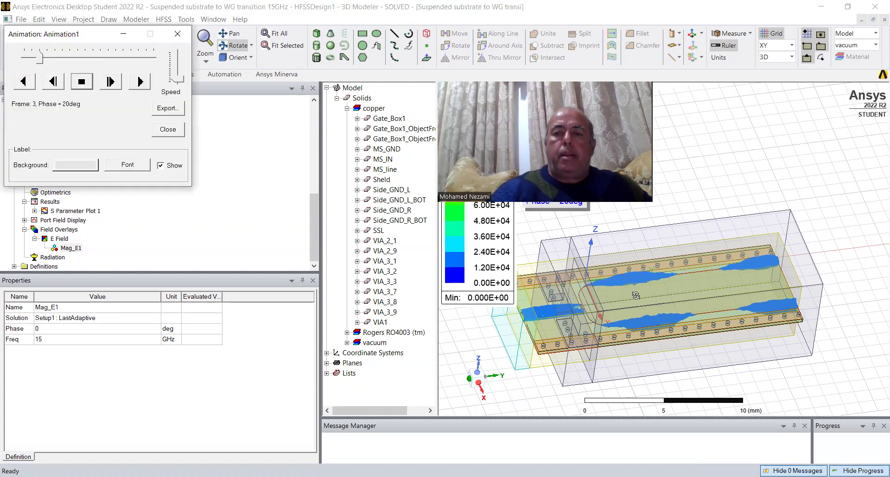
{"action": "left_click_drag", "start_coordinate": [603, 311], "coordinate": [784, 282]}
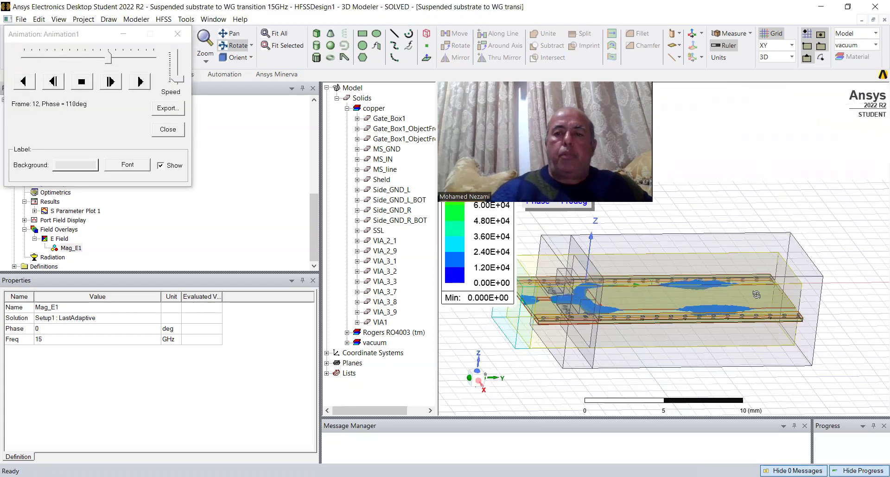
{"action": "left_click_drag", "start_coordinate": [649, 325], "coordinate": [572, 261]}
{"action": "left_click_drag", "start_coordinate": [671, 296], "coordinate": [698, 354]}
{"action": "left_click_drag", "start_coordinate": [728, 301], "coordinate": [496, 215]}
- View the animated field in the Right (-Y) orientation and in the Top (-Z) orientation with the whole model fitted
{"action": "left_click", "coordinate": [250, 58]}
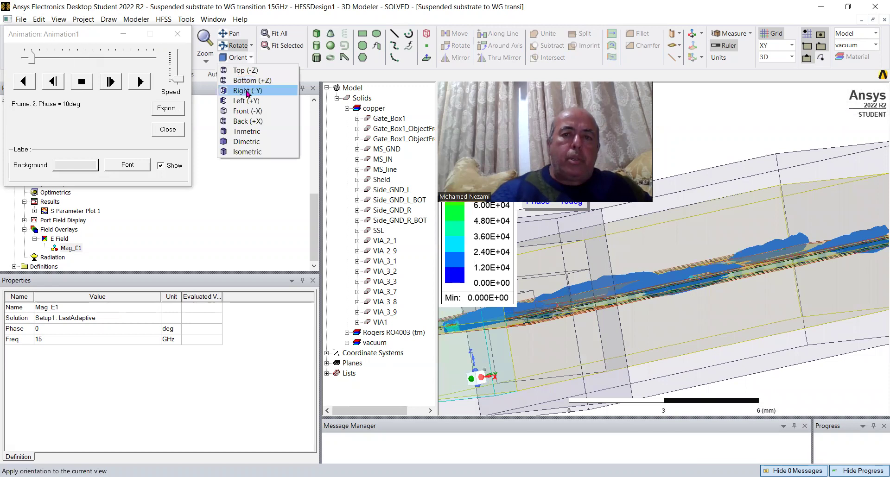
{"action": "left_click", "coordinate": [240, 90]}
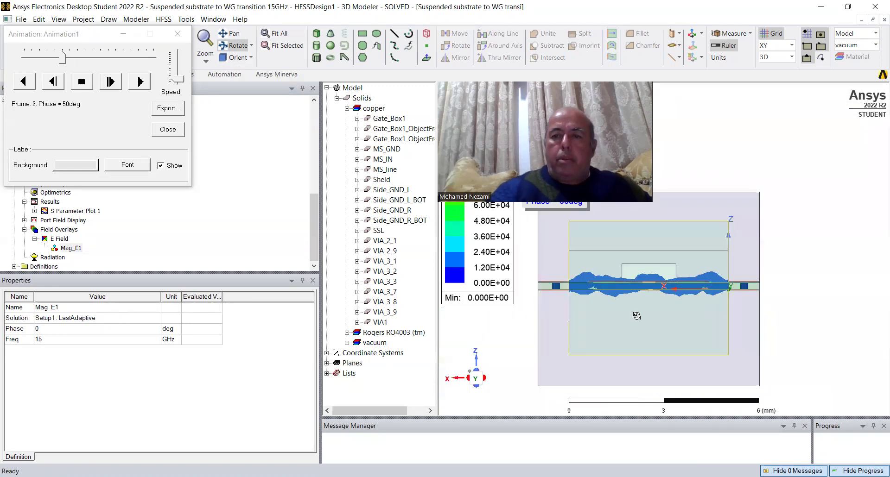
{"action": "left_click", "coordinate": [250, 57]}
{"action": "left_click", "coordinate": [251, 70]}
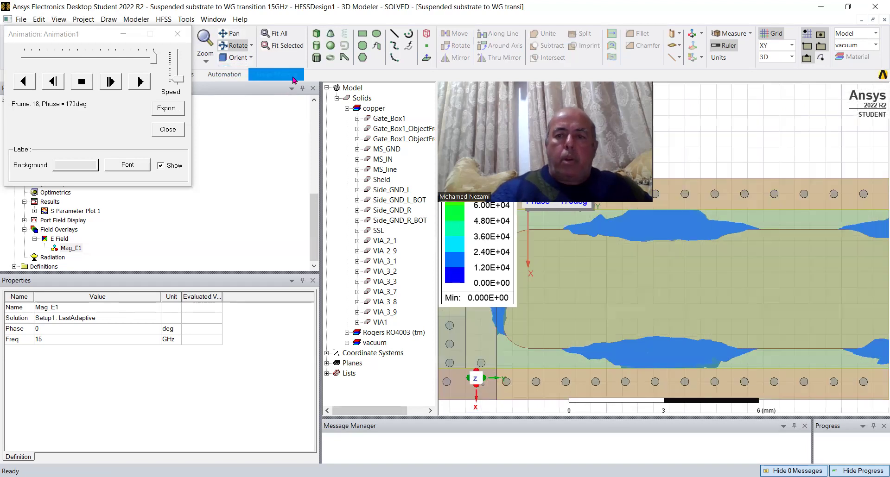
{"action": "key", "text": "ctrl+d"}
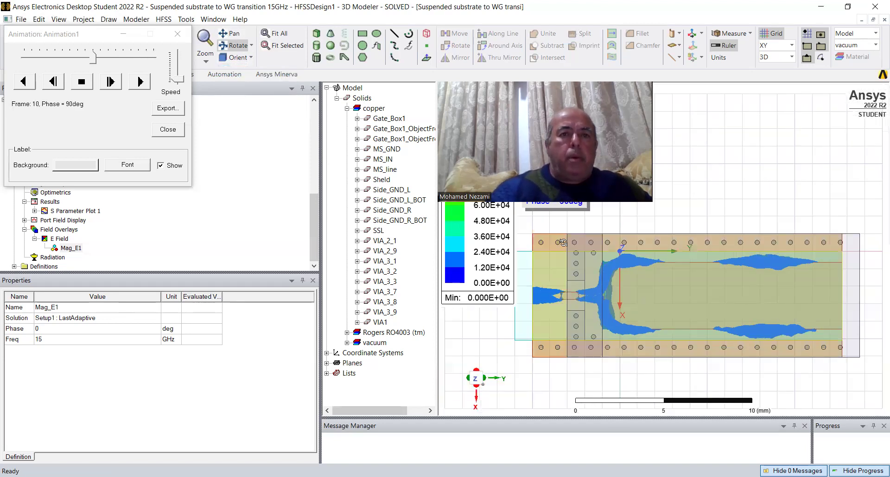
- Examine the animated field along the length of the transition in the Front (-X) orientation, keeping the whole model in sight
{"action": "left_click", "coordinate": [250, 58]}
{"action": "left_click", "coordinate": [246, 111]}
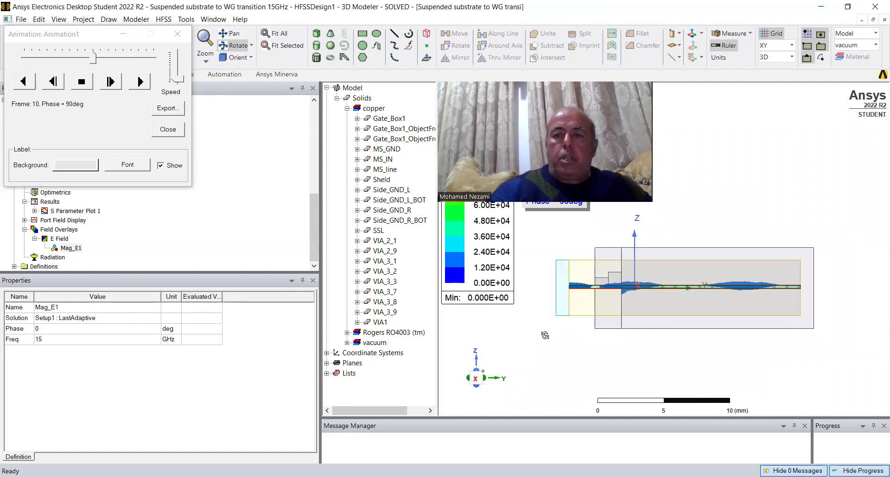
{"action": "left_click", "coordinate": [278, 34]}
{"action": "scroll", "coordinate": [621, 281], "scroll_direction": "down", "scroll_amount": 3}
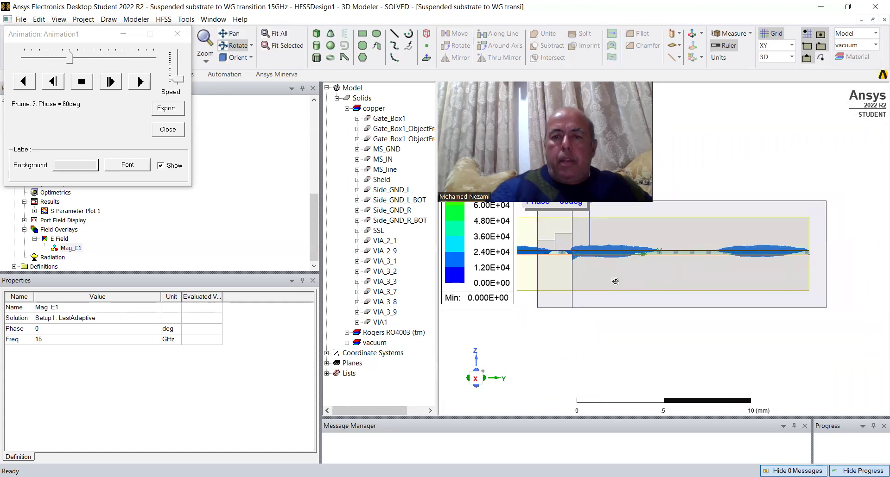
{"action": "scroll", "coordinate": [560, 286], "scroll_direction": "up", "scroll_amount": 2}
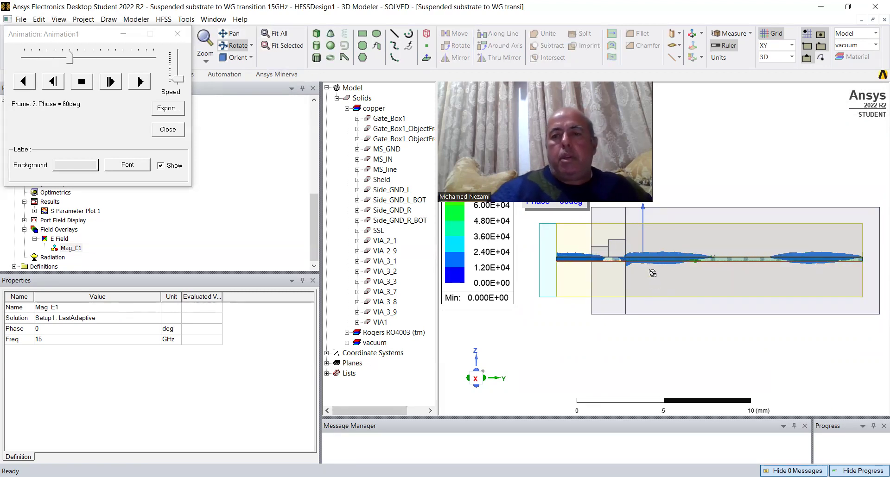
- Examine obliquely from above how the animated field passes from the microstrip feed to the edges of the suspended strip
{"action": "left_click_drag", "start_coordinate": [622, 278], "coordinate": [620, 240]}
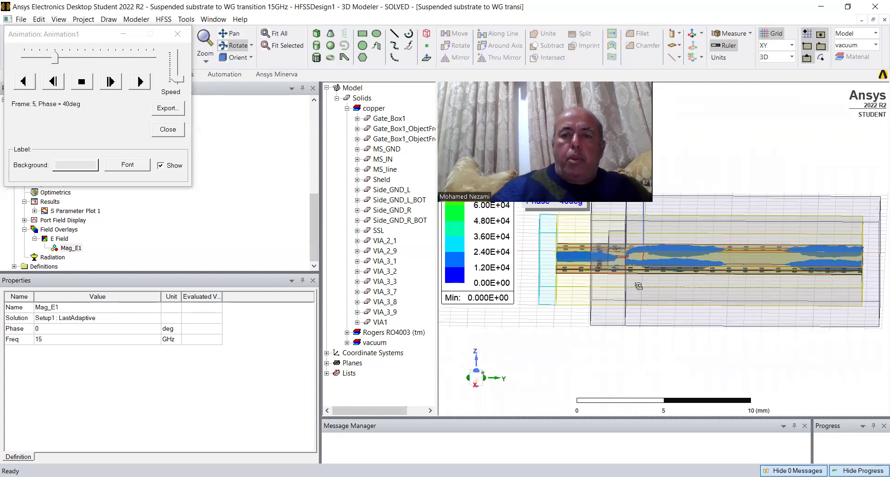
{"action": "left_click_drag", "start_coordinate": [639, 285], "coordinate": [686, 302]}
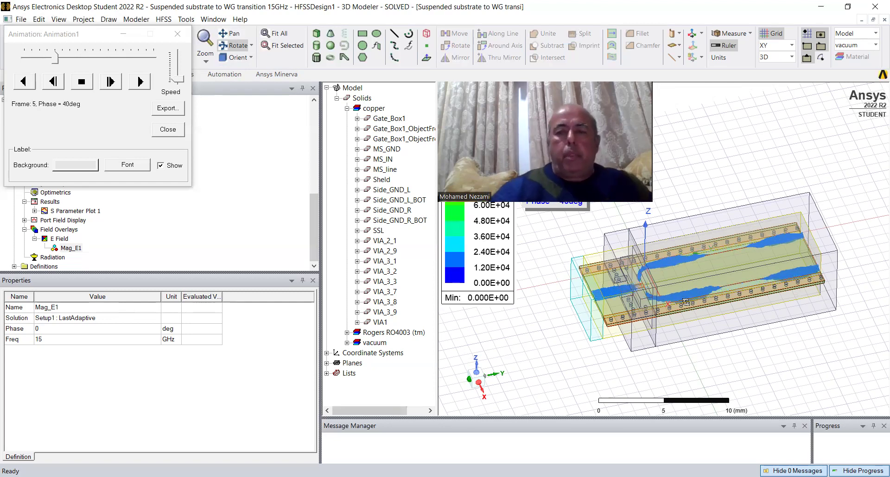
{"action": "left_click_drag", "start_coordinate": [729, 295], "coordinate": [704, 319]}
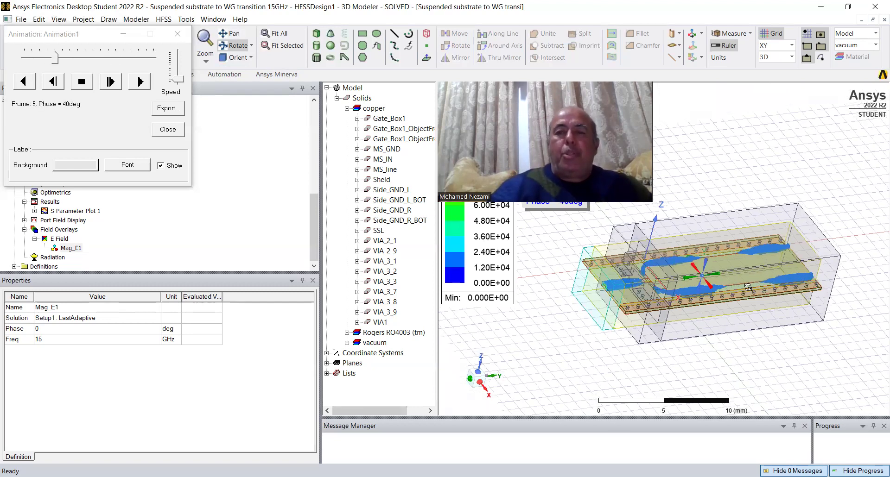
{"action": "left_click_drag", "start_coordinate": [773, 265], "coordinate": [740, 294]}
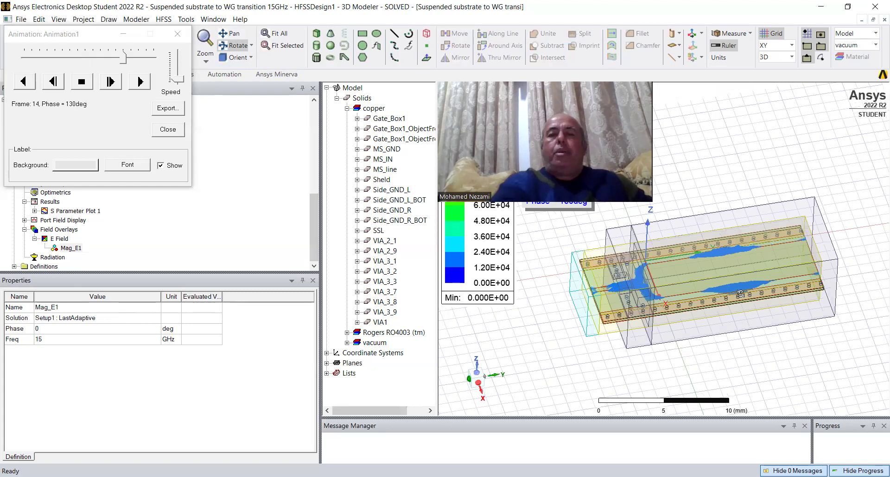